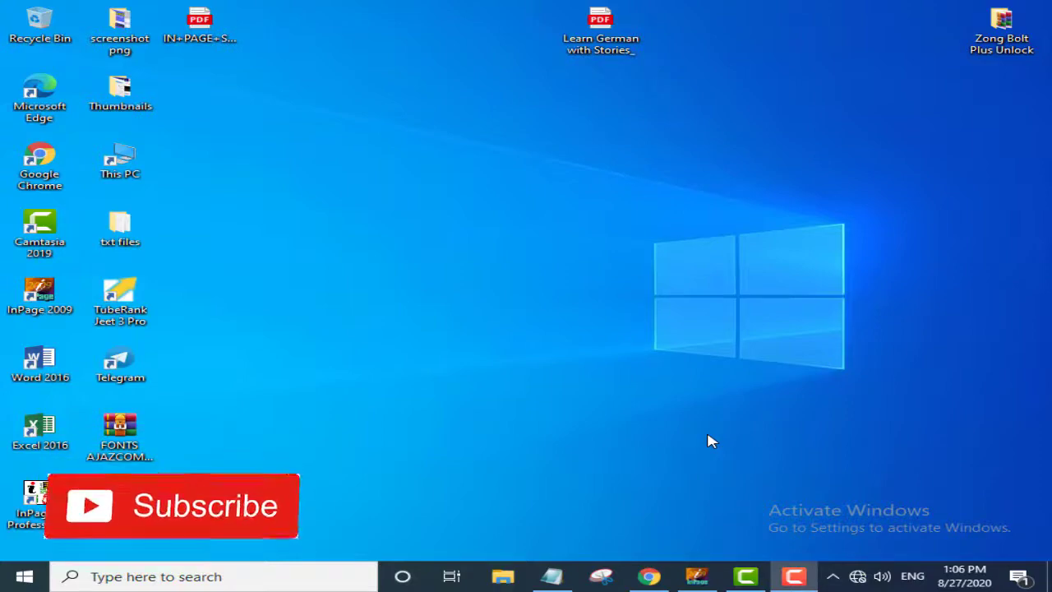
# Switch to InPage and toggle the typing language between English and Urdu, finishing on Urdu.
pyautogui.click(696, 573)
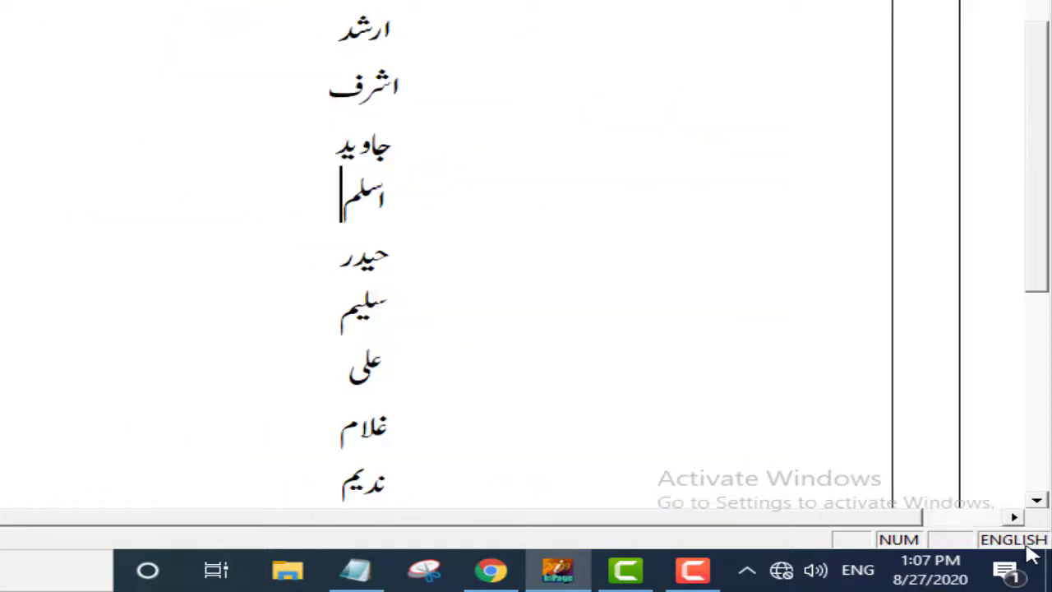
pyautogui.click(1021, 542)
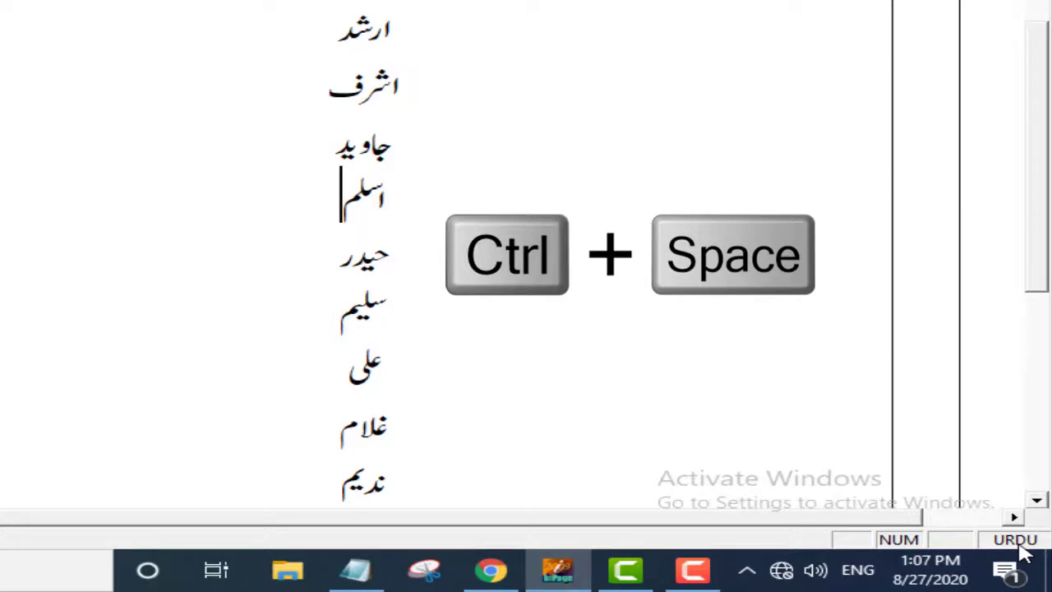
pyautogui.hotkey('ctrl', 'space')
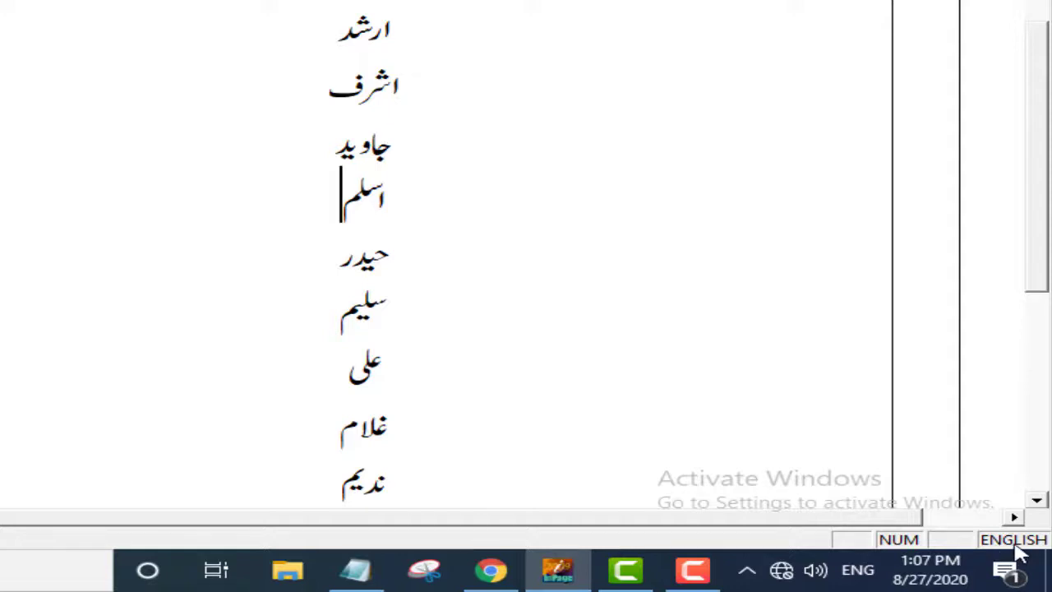
pyautogui.click(1017, 547)
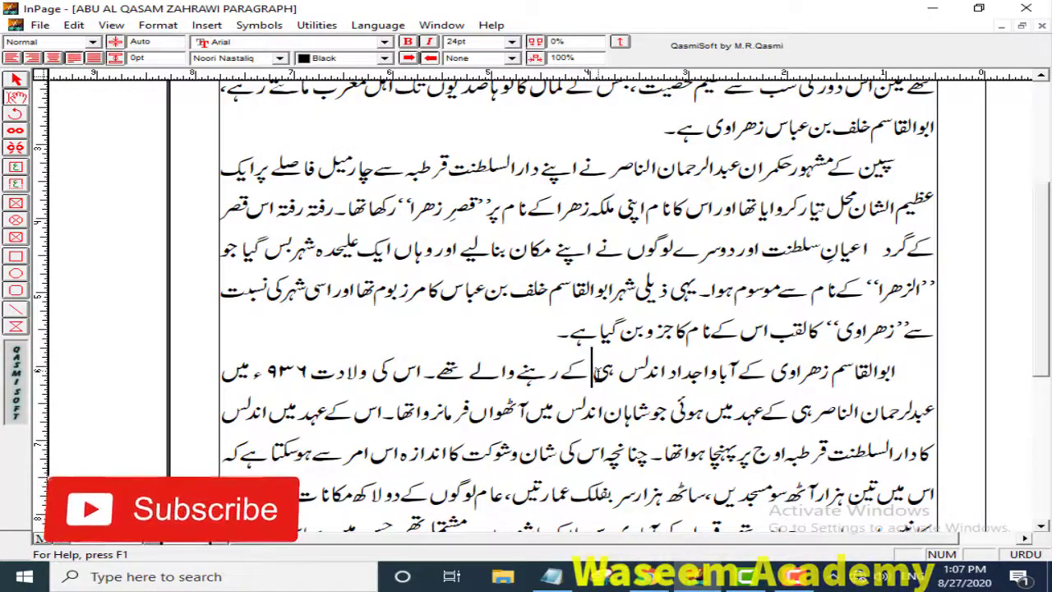
# In the paragraph beginning "ابوالقاسم زھراوی", delete the word "ہی" after "اندلس" and trim "اندلس" to "اند".
pyautogui.press('BackSpace')
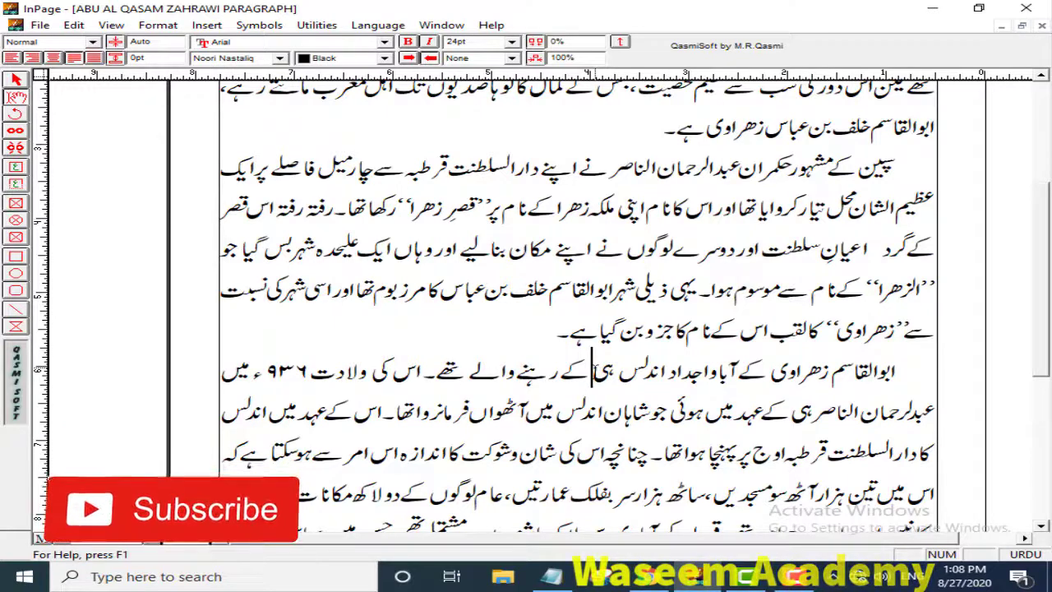
pyautogui.press('BackSpace')
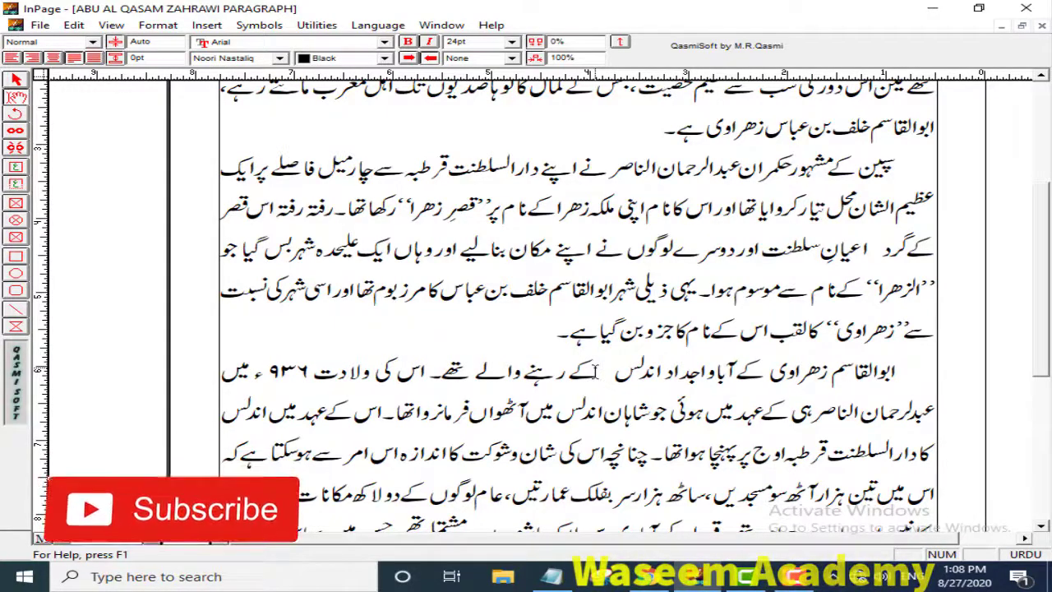
pyautogui.press('BackSpace')
pyautogui.press('BackSpace')
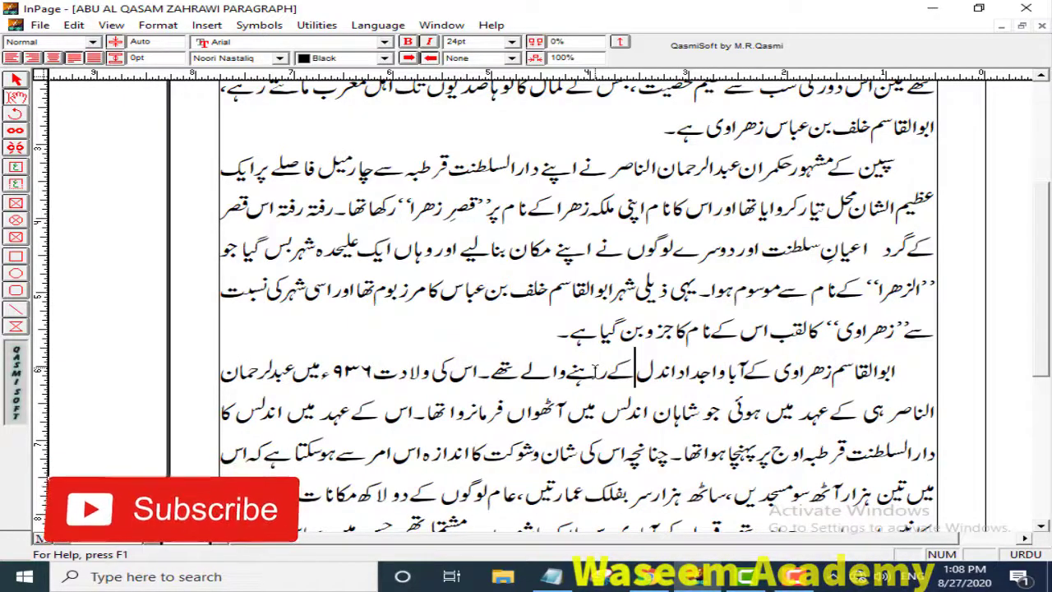
pyautogui.press('BackSpace')
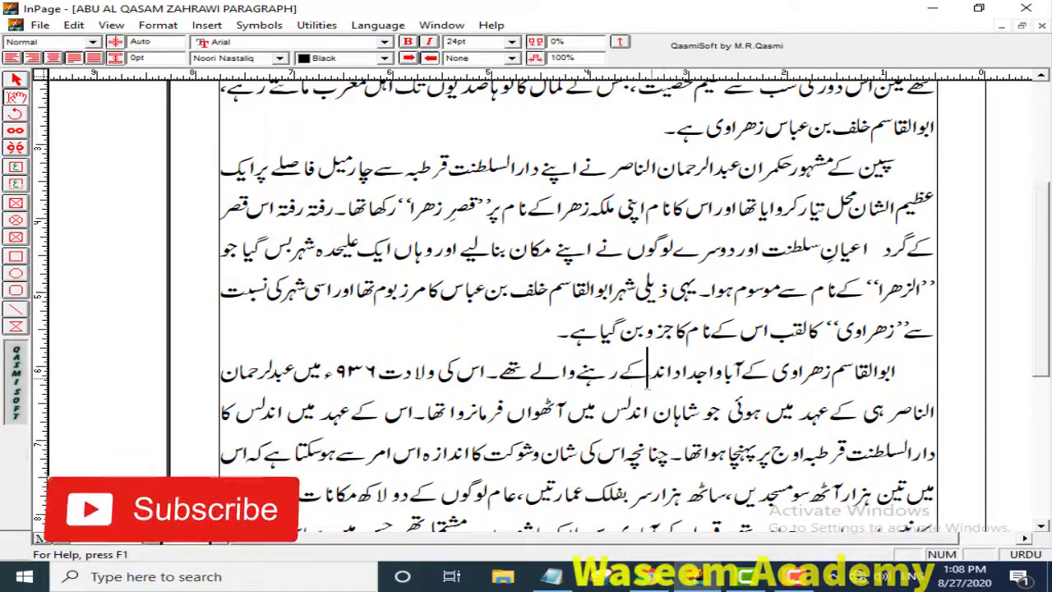
# Delete the word "کے" just before "رہنے" in the same line.
pyautogui.click(625, 372)
pyautogui.press('BackSpace')
pyautogui.press('BackSpace')
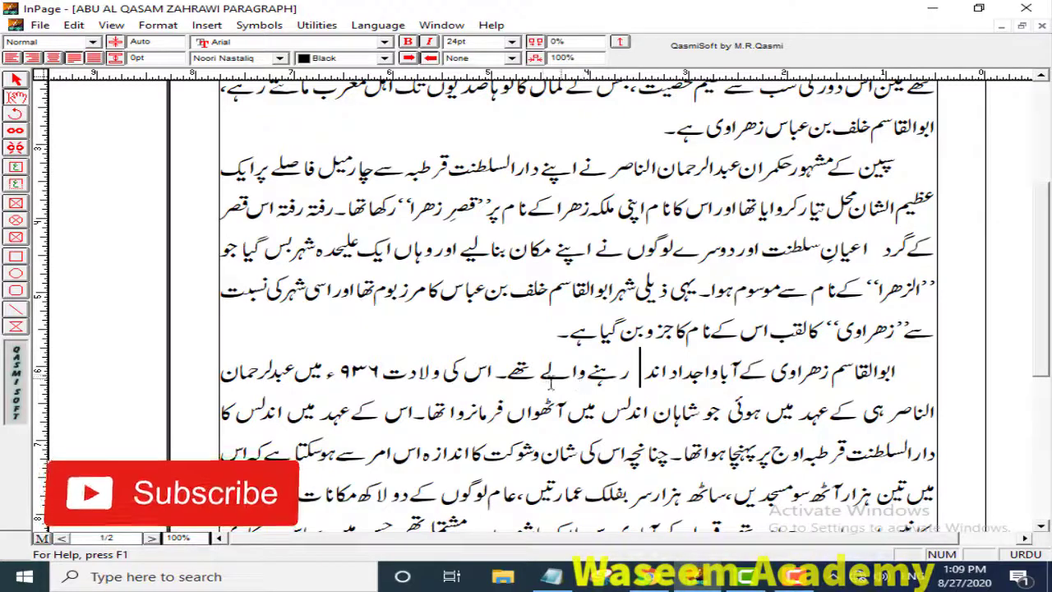
# Remove the word "والے" and its extra space between "رہنے" and "تھے".
pyautogui.click(540, 373)
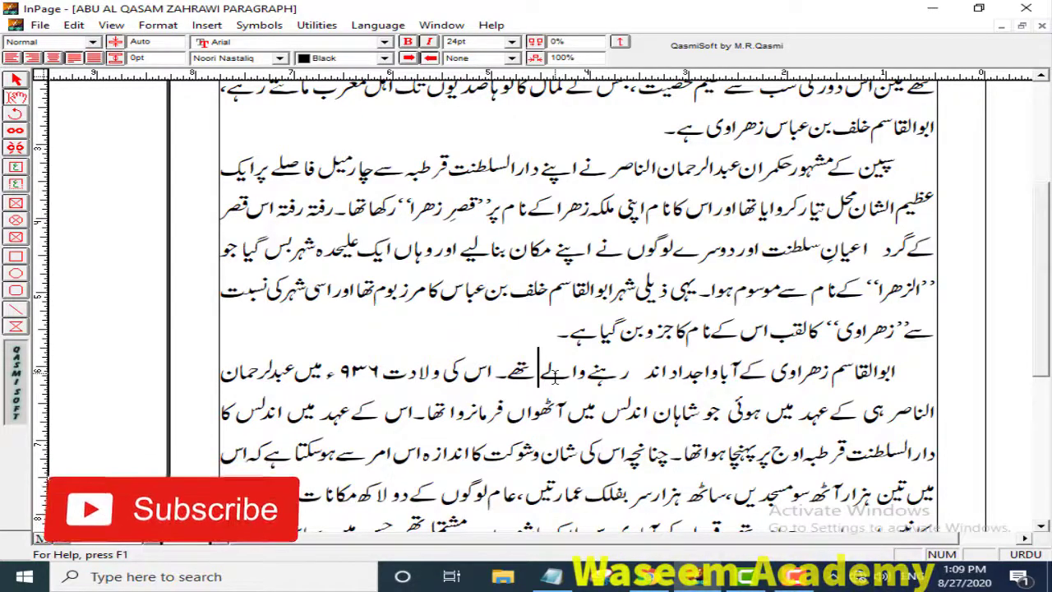
pyautogui.press('BackSpace')
pyautogui.press('BackSpace')
pyautogui.press('BackSpace')
pyautogui.press('BackSpace')
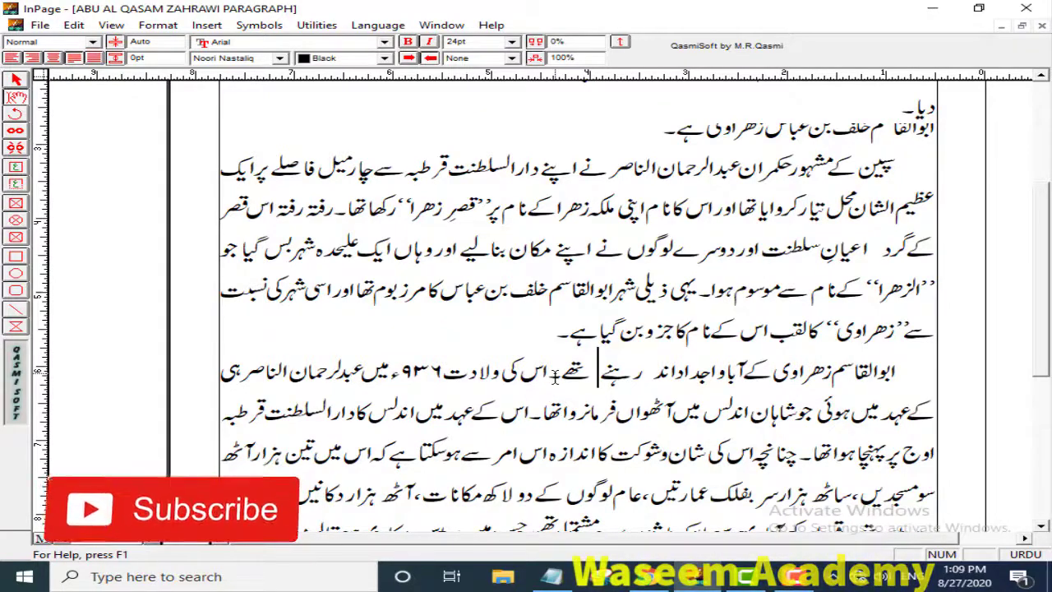
pyautogui.press('BackSpace')
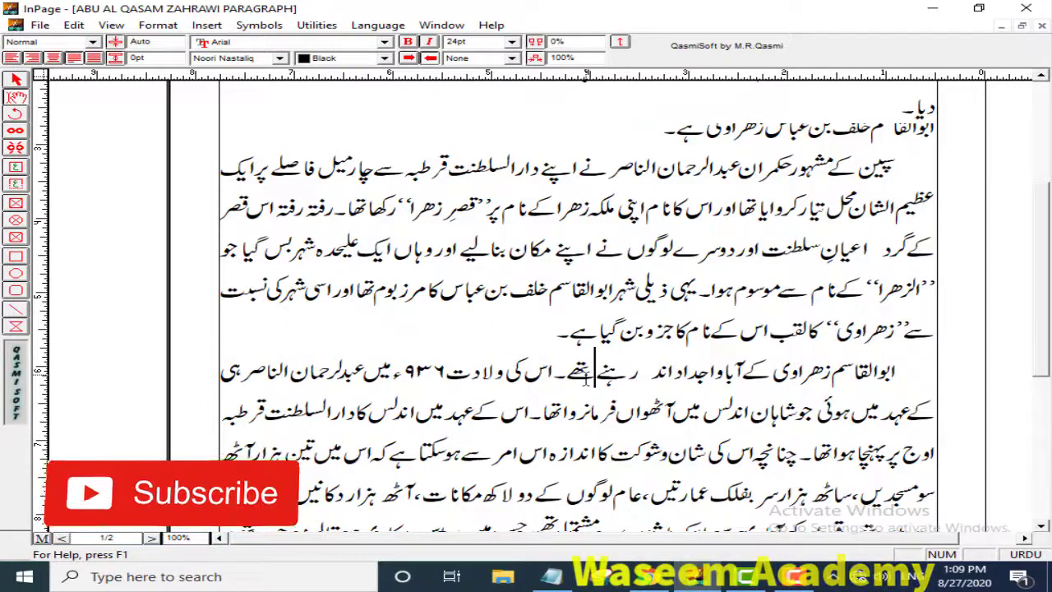
# Delete "تھے۔" and the word "اس" that follow "رہنے", character by character.
pyautogui.press('Delete')
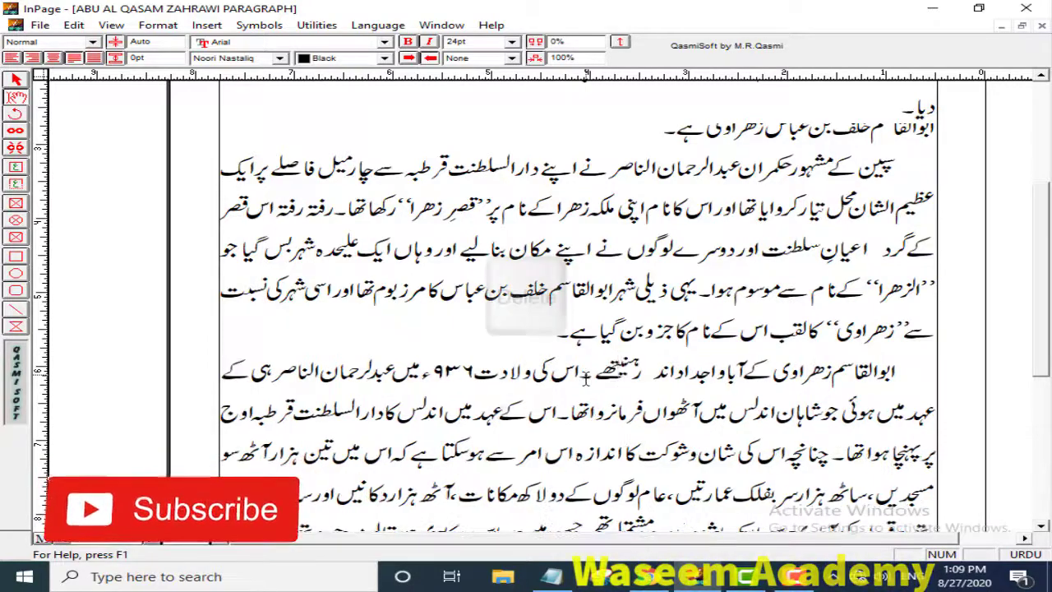
pyautogui.press('Delete')
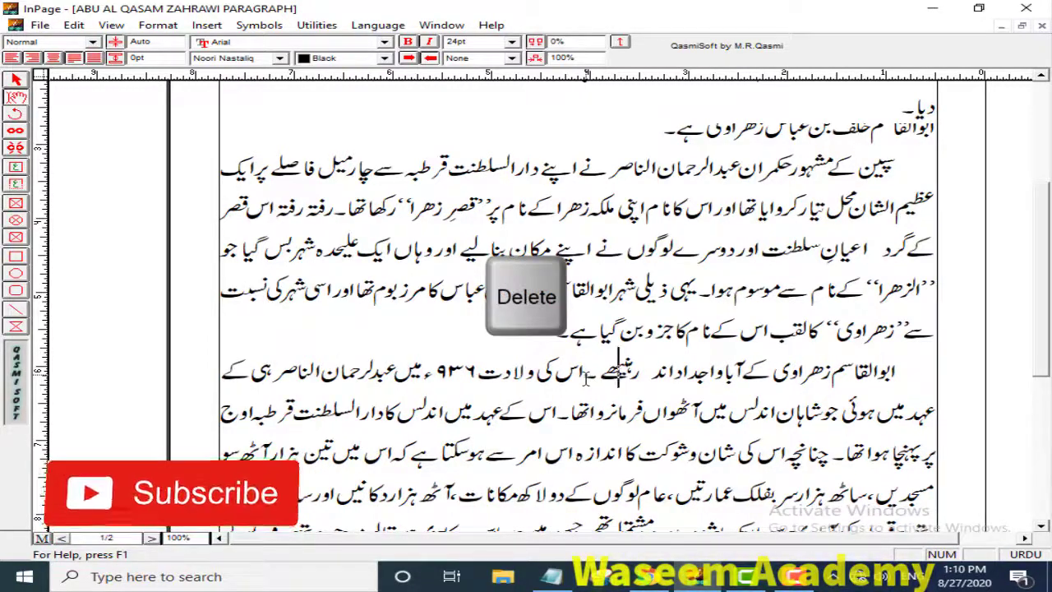
pyautogui.press('Delete')
pyautogui.press('Delete')
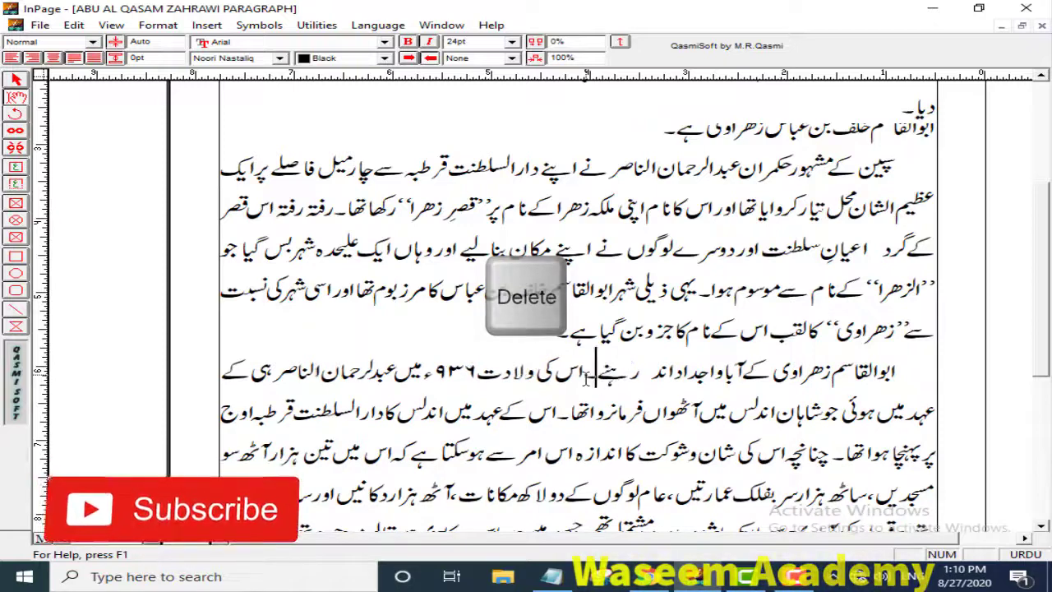
pyautogui.press('Delete')
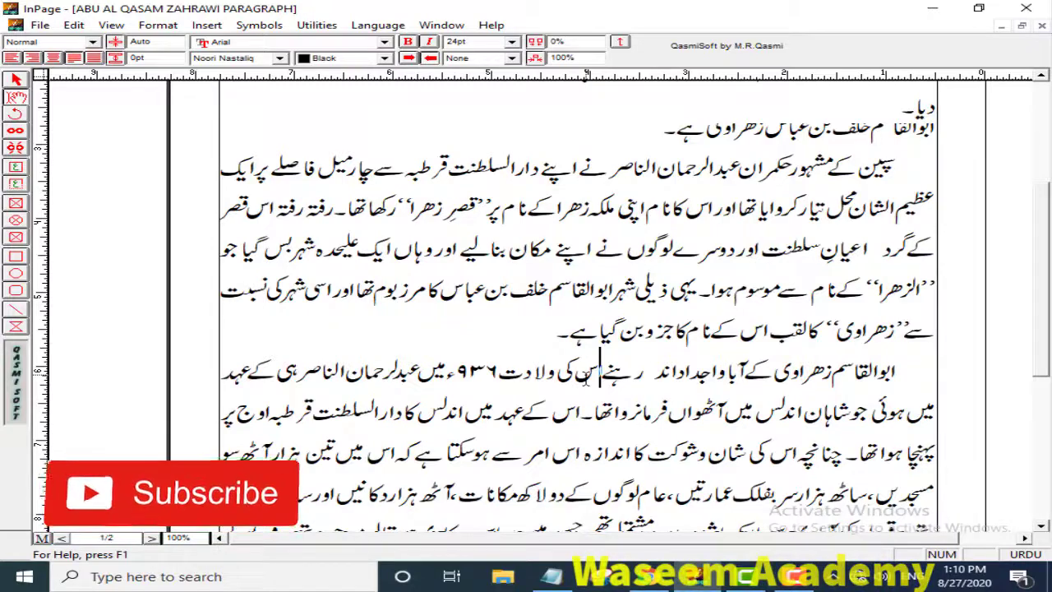
pyautogui.press('BackSpace')
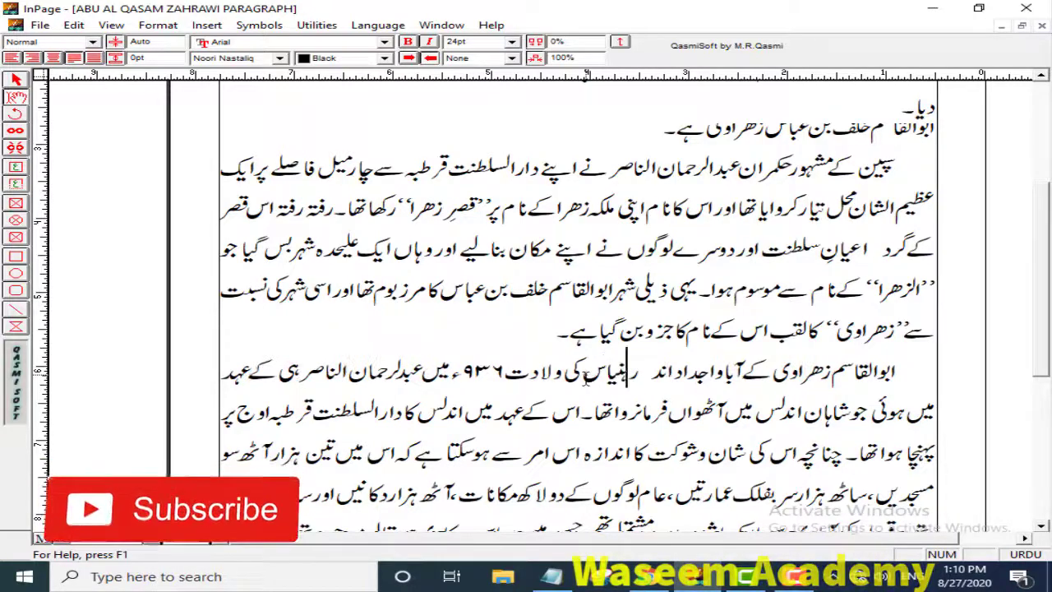
pyautogui.press('Delete')
pyautogui.press('Delete')
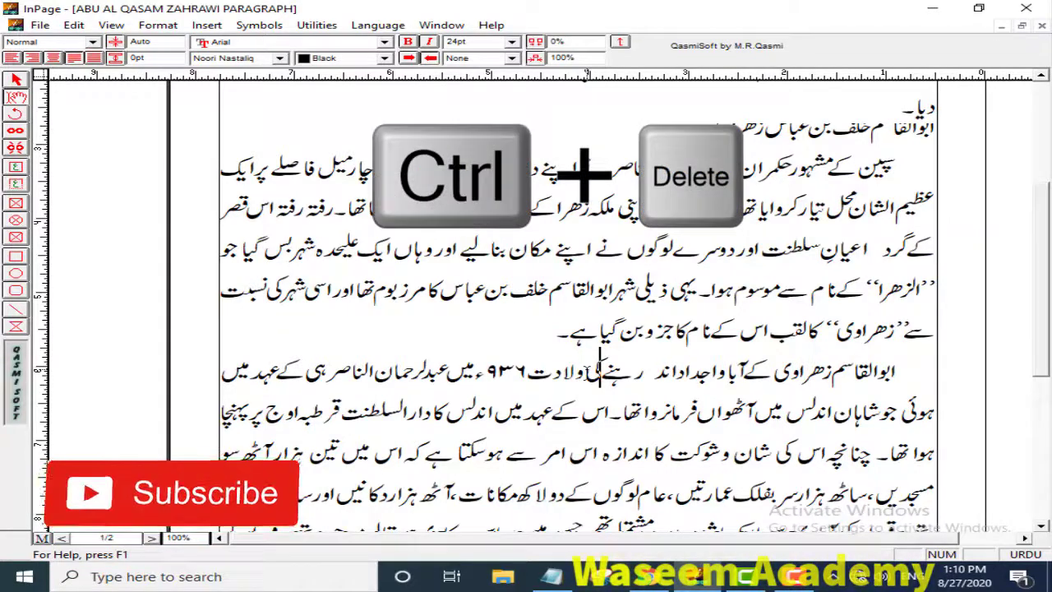
# Delete "کی", "ولادت" and the year "۹۳۶ء" after "رہنے", one whole word at a time.
pyautogui.hotkey('ctrl', 'Delete')
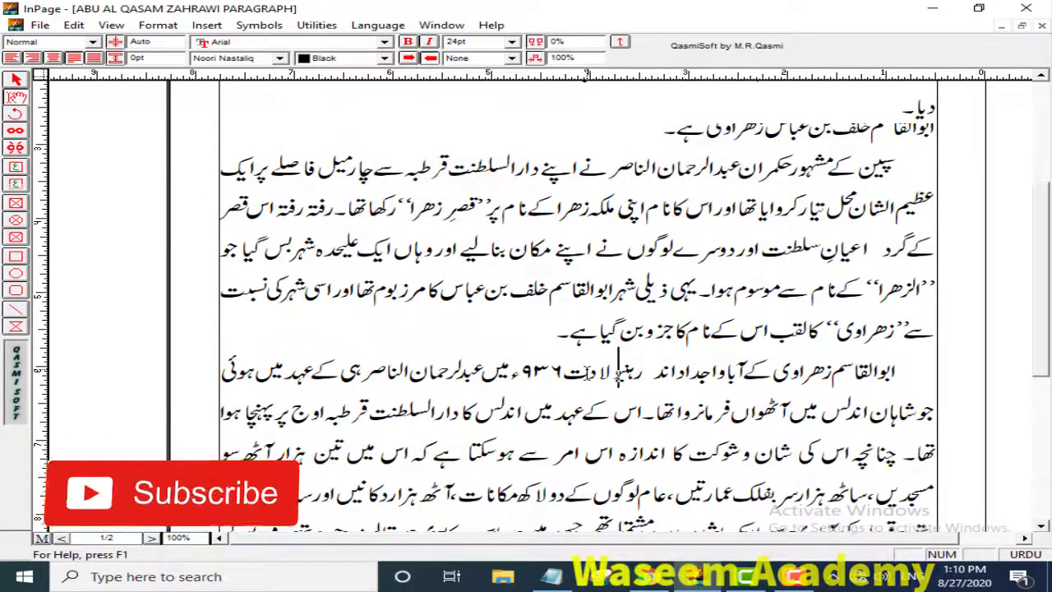
pyautogui.hotkey('ctrl', 'Delete')
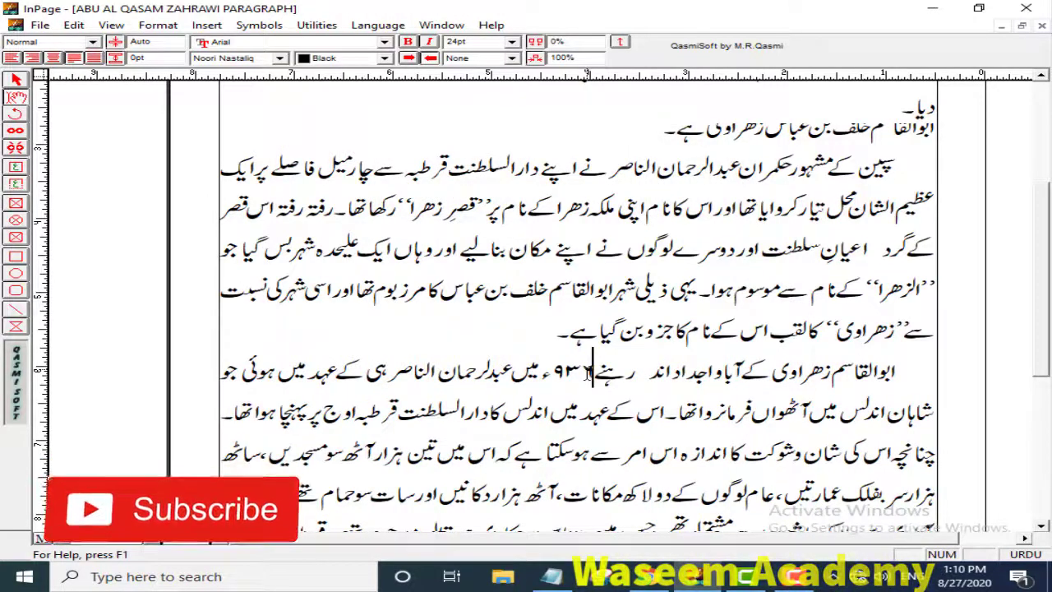
pyautogui.hotkey('ctrl', 'Delete')
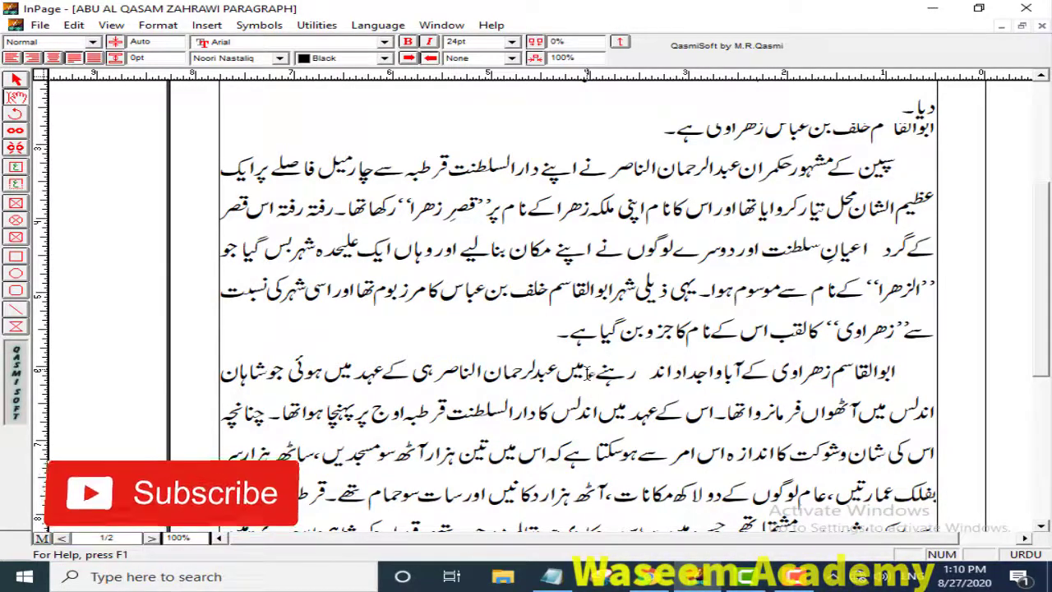
# Delete the following words "میں", "عبدلرحمان" and "الناصر" from the line.
pyautogui.press('Delete')
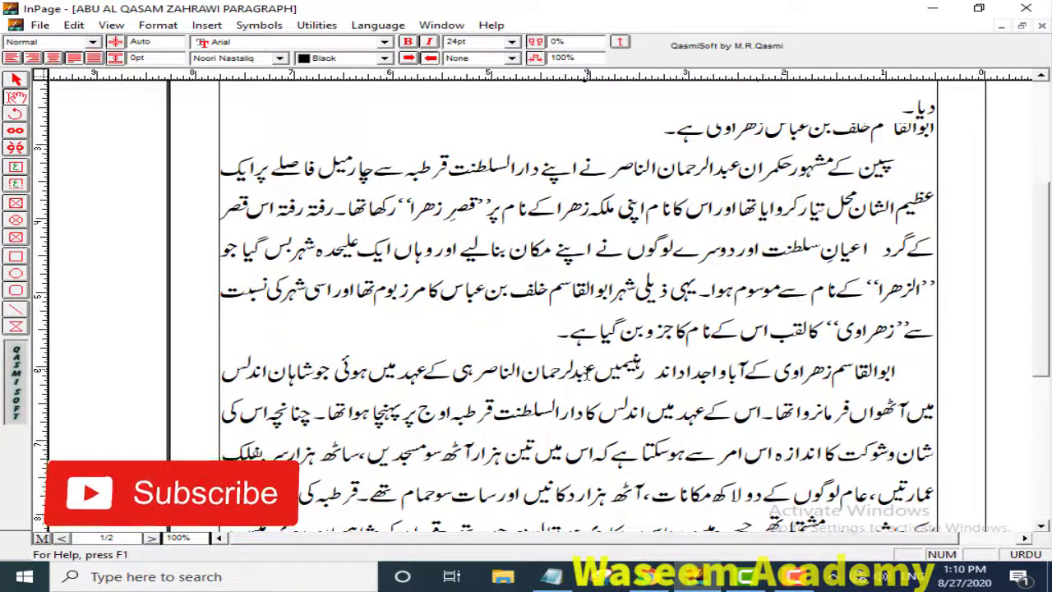
pyautogui.press('Delete')
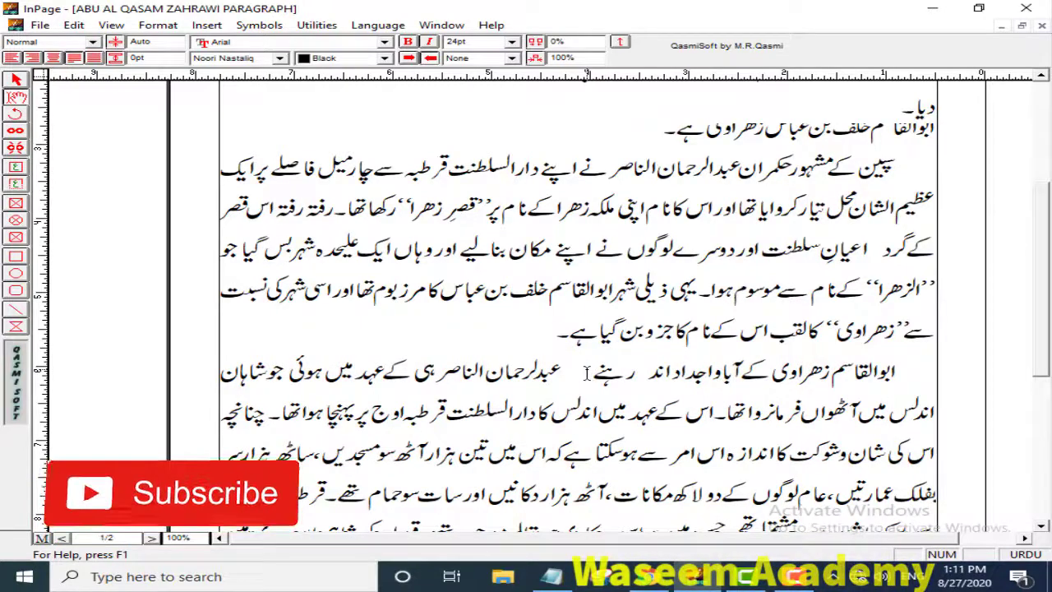
pyautogui.hotkey('ctrl', 'Delete')
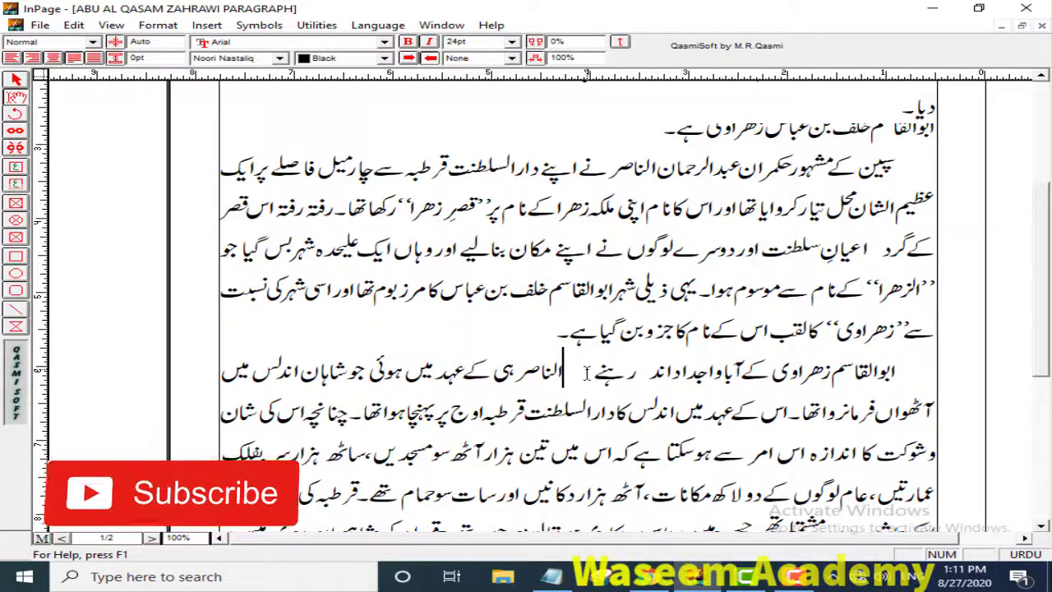
pyautogui.hotkey('ctrl', 'Delete')
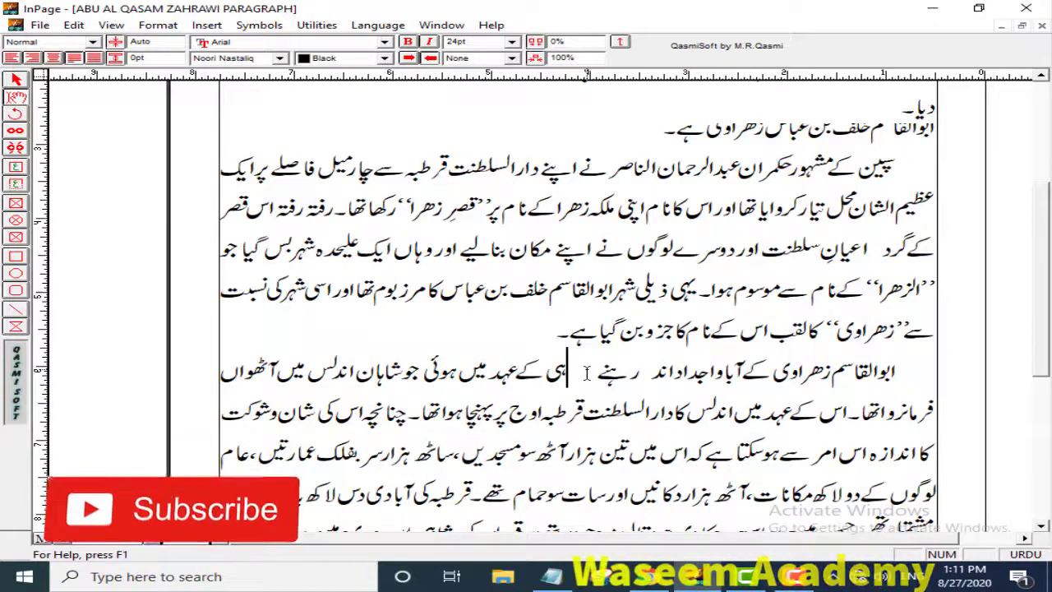
# Delete the whole word "ہی" in front of "کے عہد" and undo that deletion.
pyautogui.hotkey('ctrl', 'Delete')
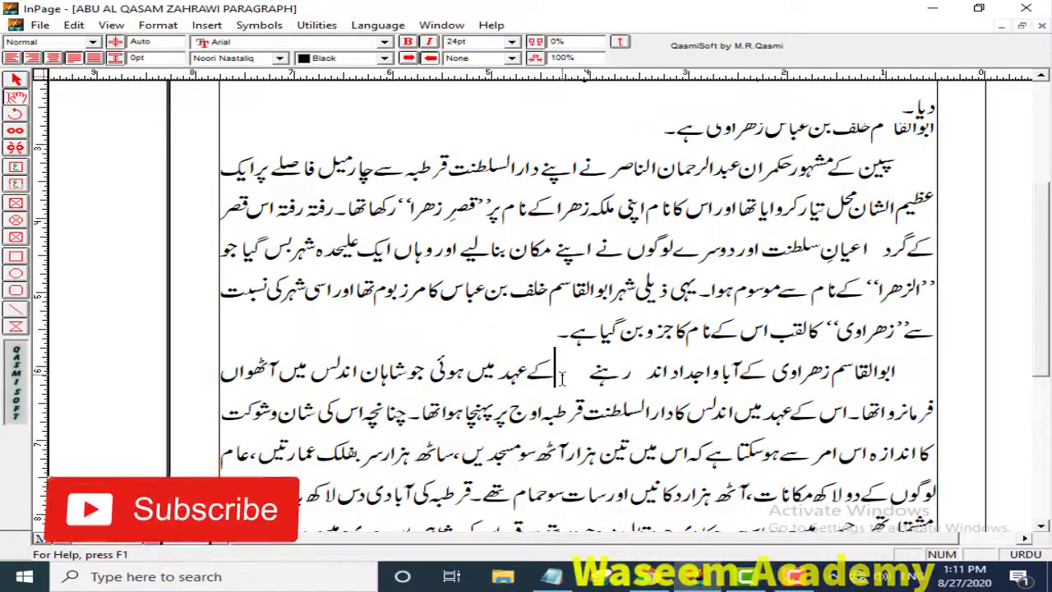
pyautogui.hotkey('ctrl', 'z')
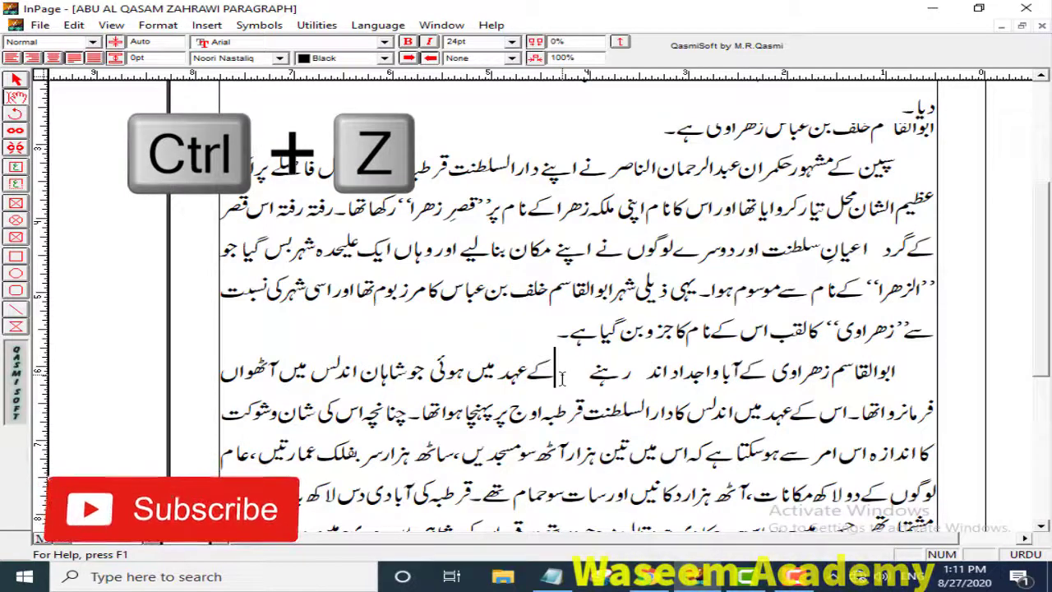
pyautogui.hotkey('ctrl', 'z')
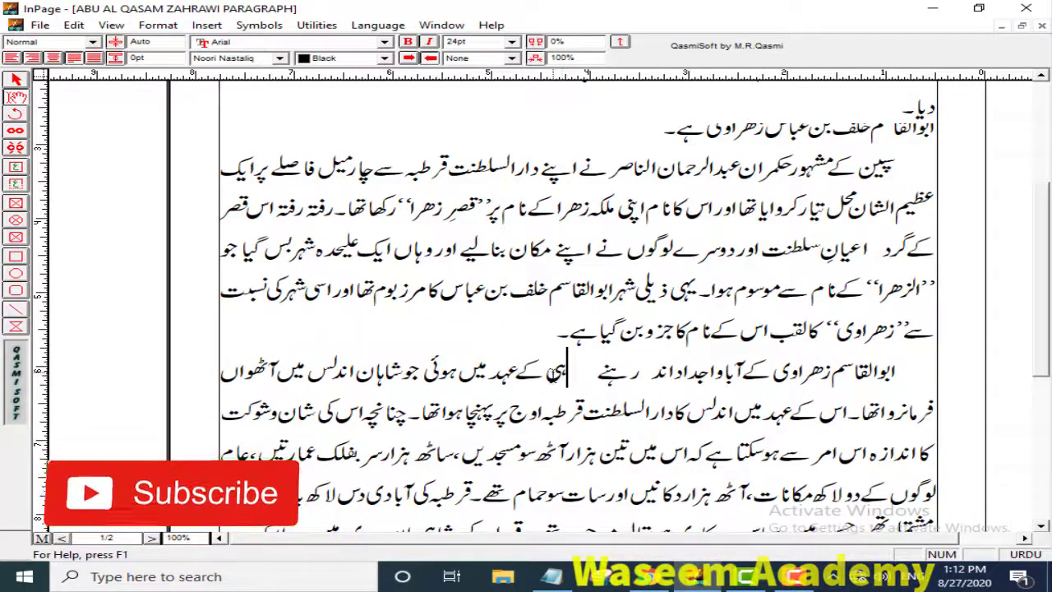
# Select the word "ہی" before "کے عہد", delete the selection, undo the deletion and deselect the word.
pyautogui.moveTo(549, 374); pyautogui.dragTo(573, 376)
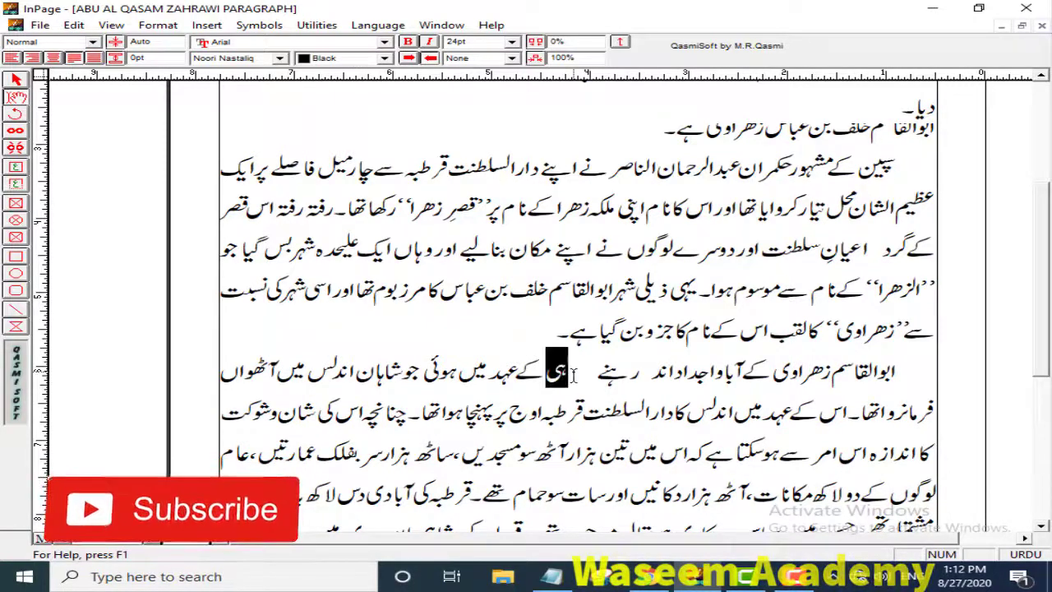
pyautogui.press('BackSpace')
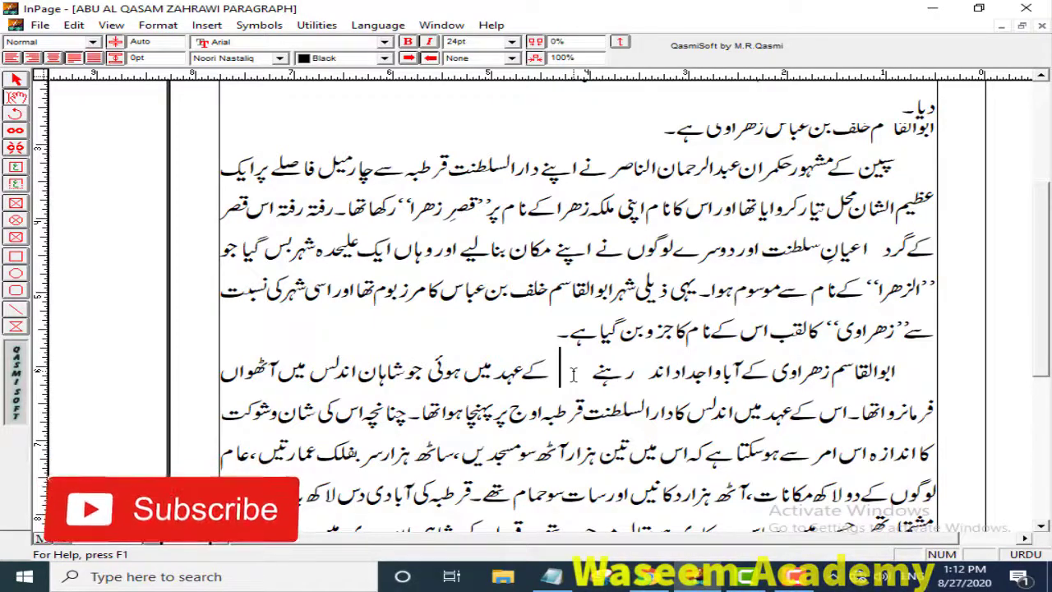
pyautogui.hotkey('alt', 'BackSpace')
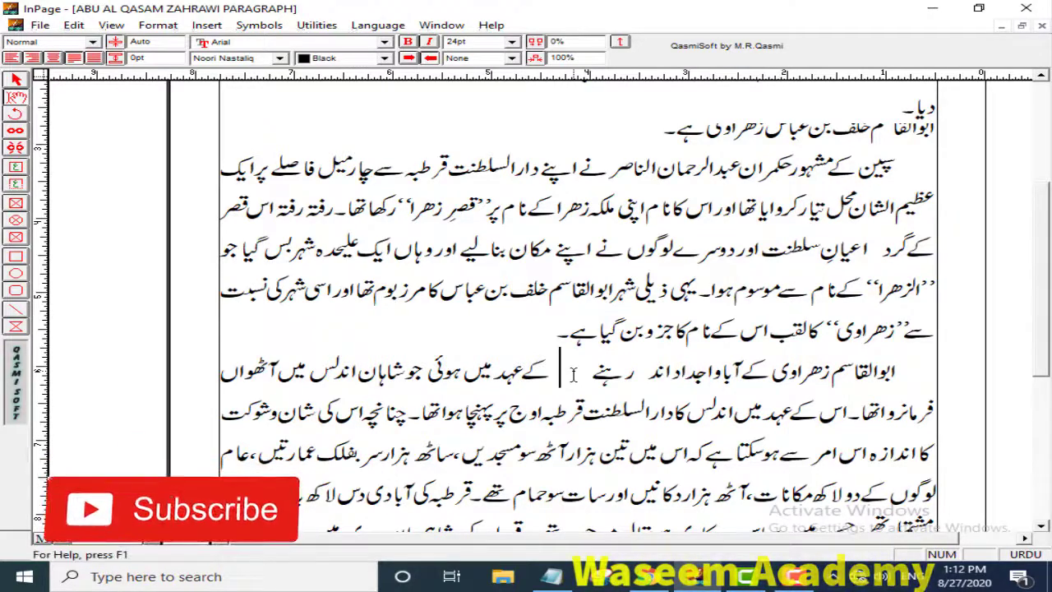
pyautogui.hotkey('alt', 'BackSpace')
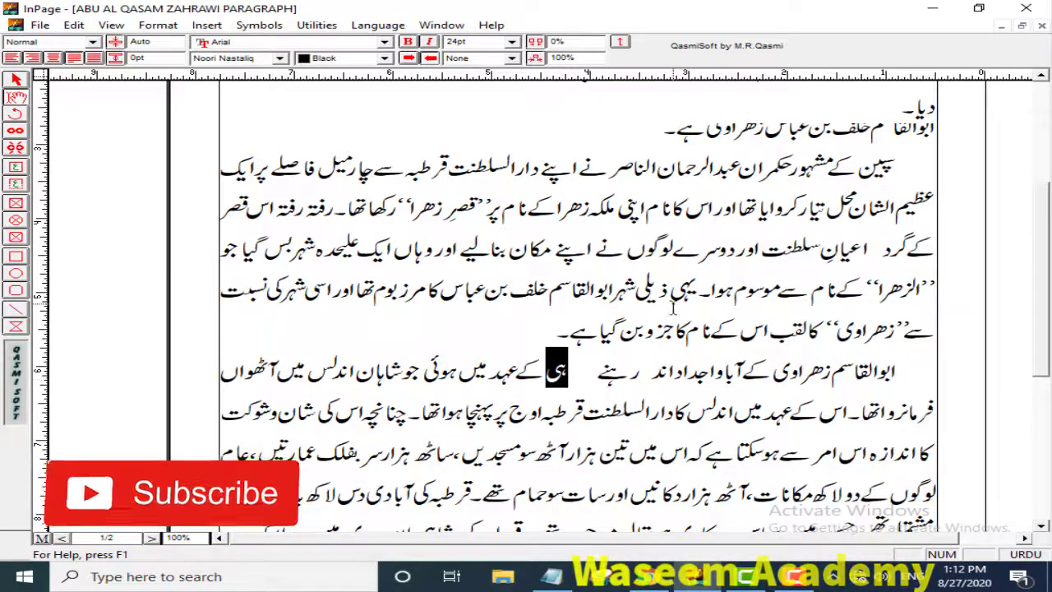
pyautogui.click(667, 299)
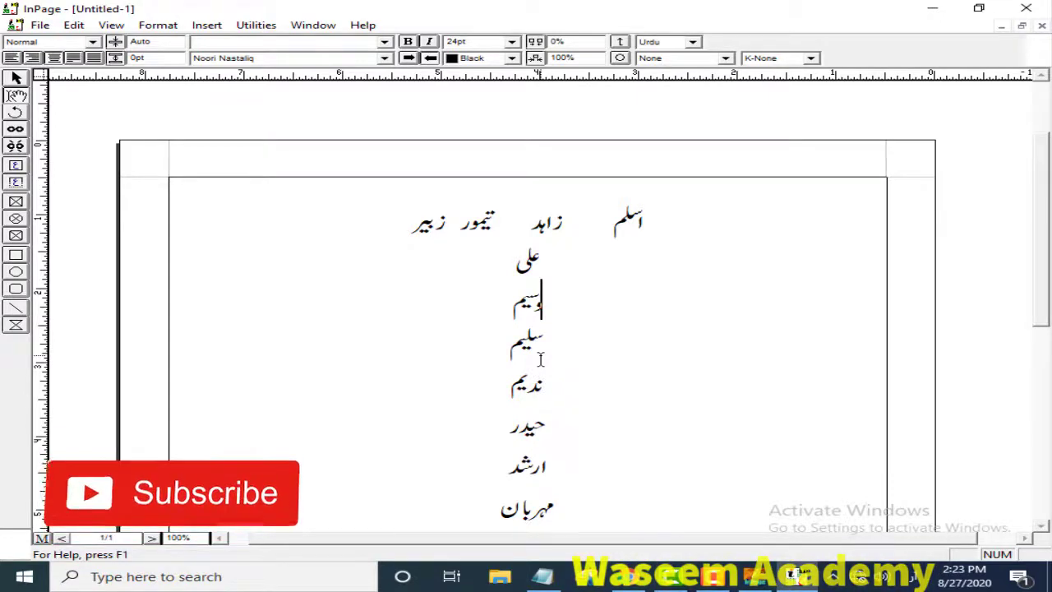
# In the Untitled-1 document, bring up Find Replace and dismiss it, and fit the whole page in view.
pyautogui.hotkey('ctrl', 'f')
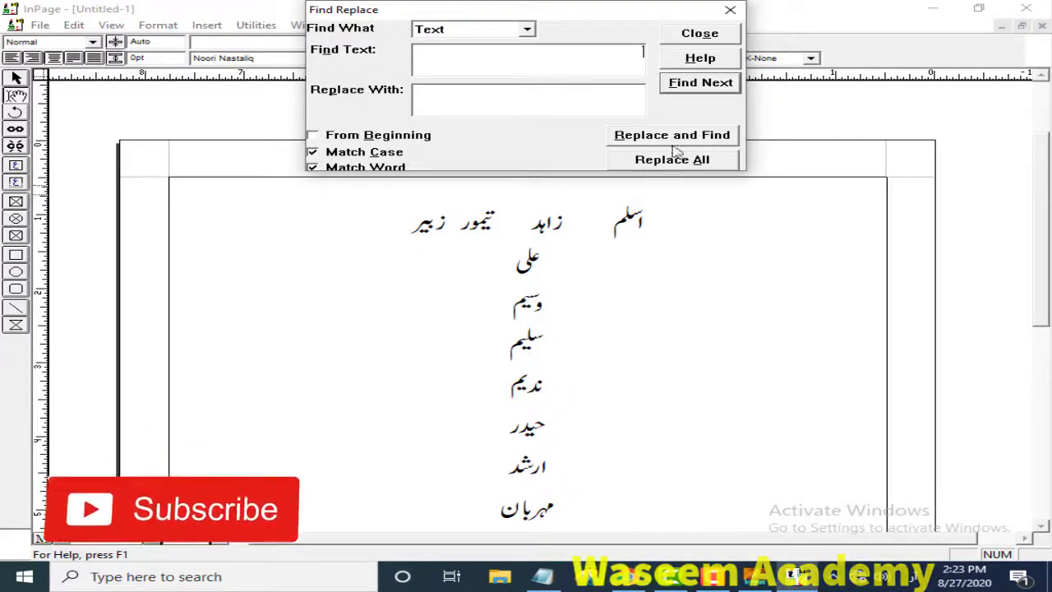
pyautogui.click(699, 33)
pyautogui.hotkey('ctrl', '0')
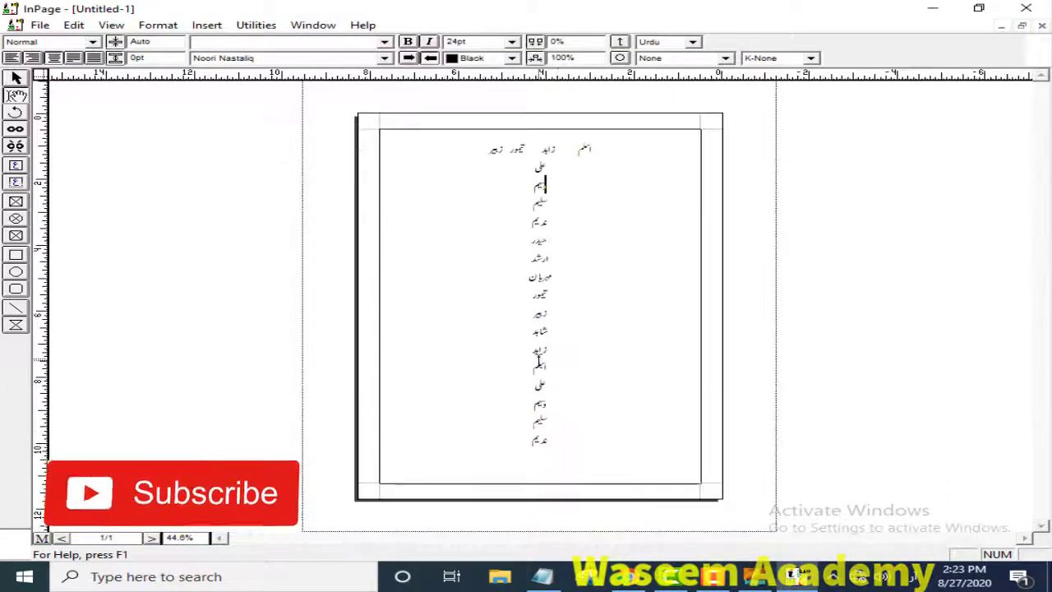
# Search the text for the third-line name, find its next two matches, and close Find Replace.
pyautogui.rightClick(538, 333)
pyautogui.rightClick(541, 206)
pyautogui.rightClick(548, 191)
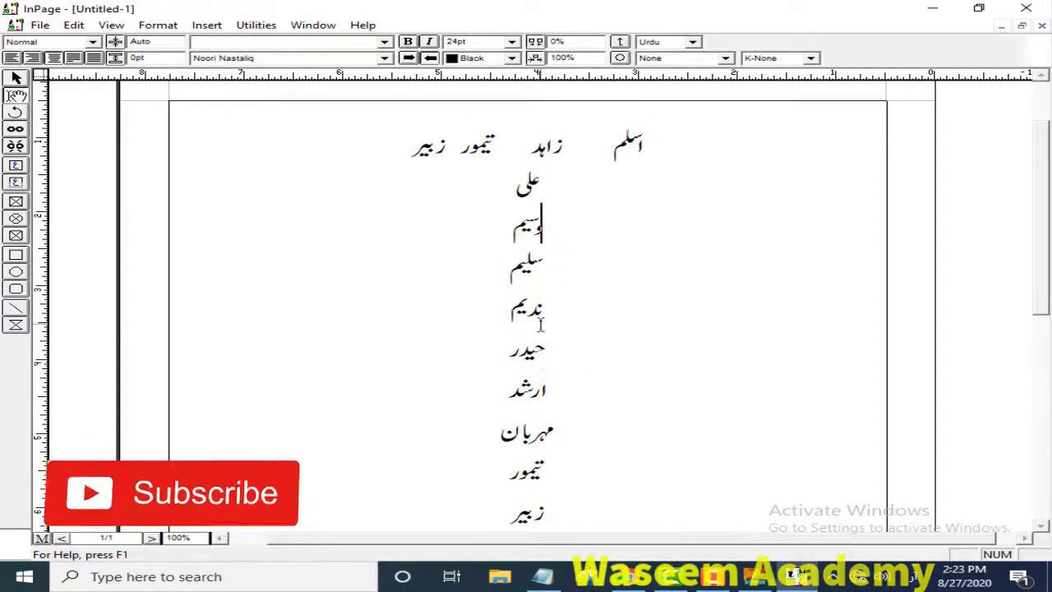
pyautogui.rightClick(539, 285)
pyautogui.rightClick(549, 193)
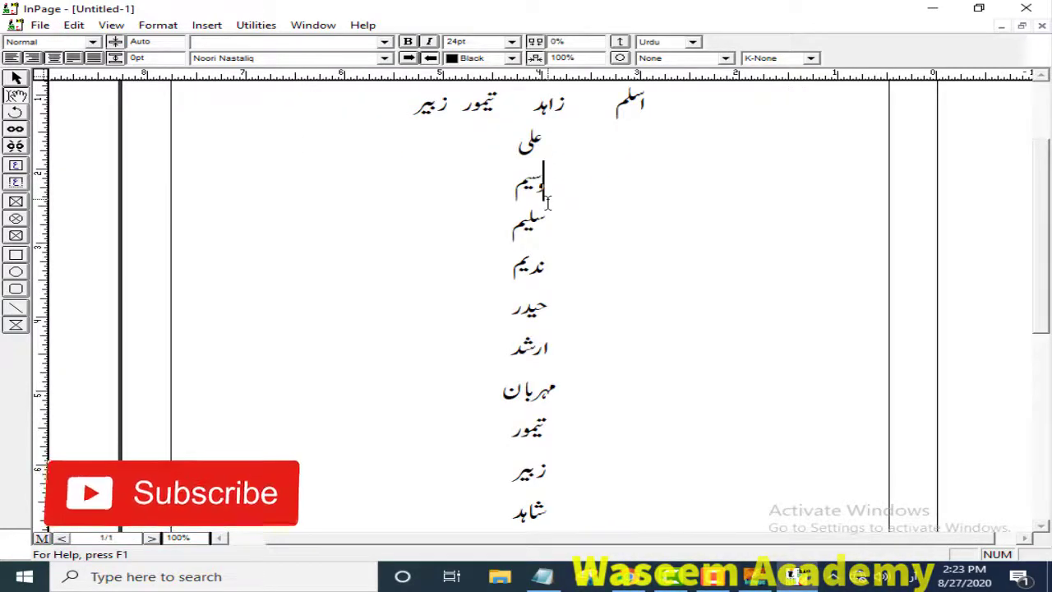
pyautogui.hotkey('ctrl', 'f')
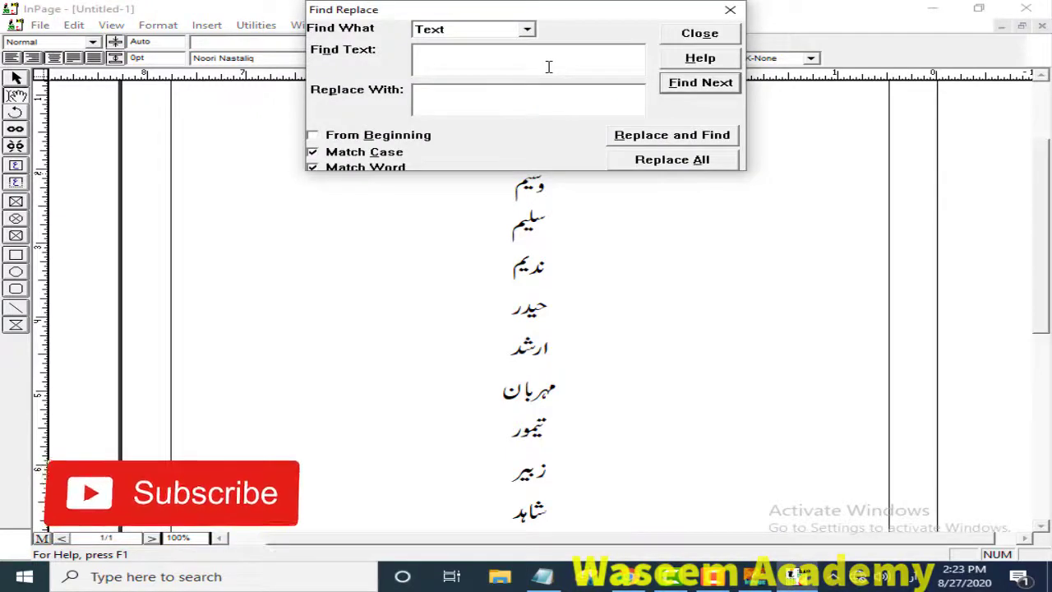
pyautogui.write('وسیم')
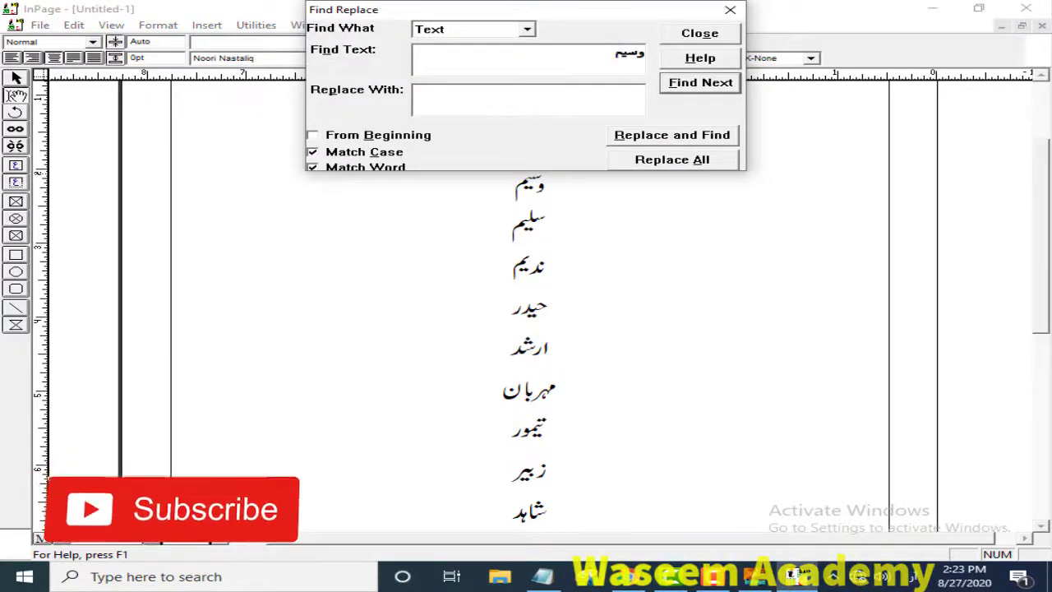
pyautogui.click(699, 91)
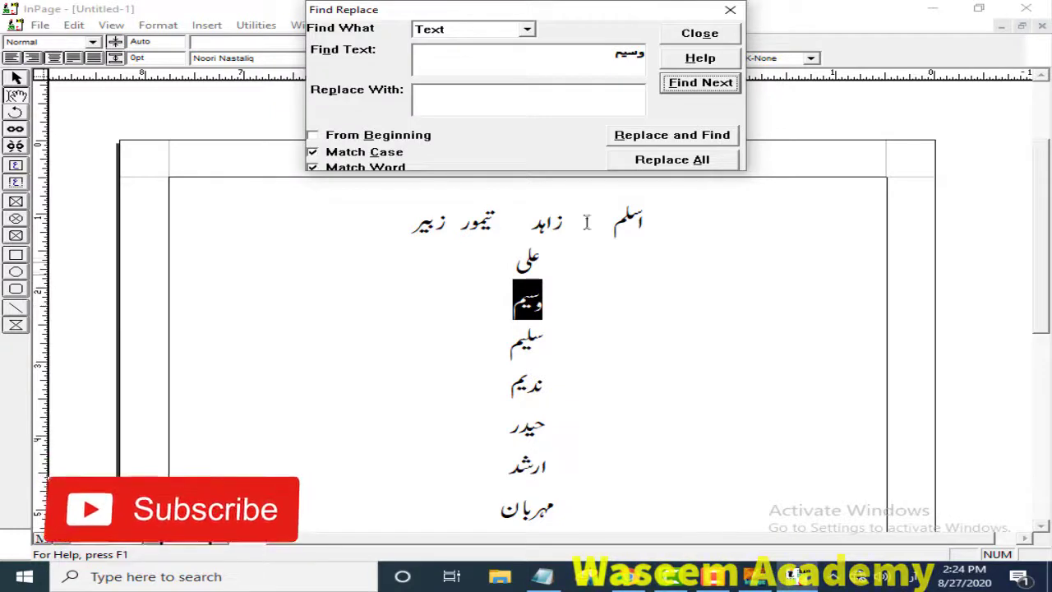
pyautogui.click(700, 83)
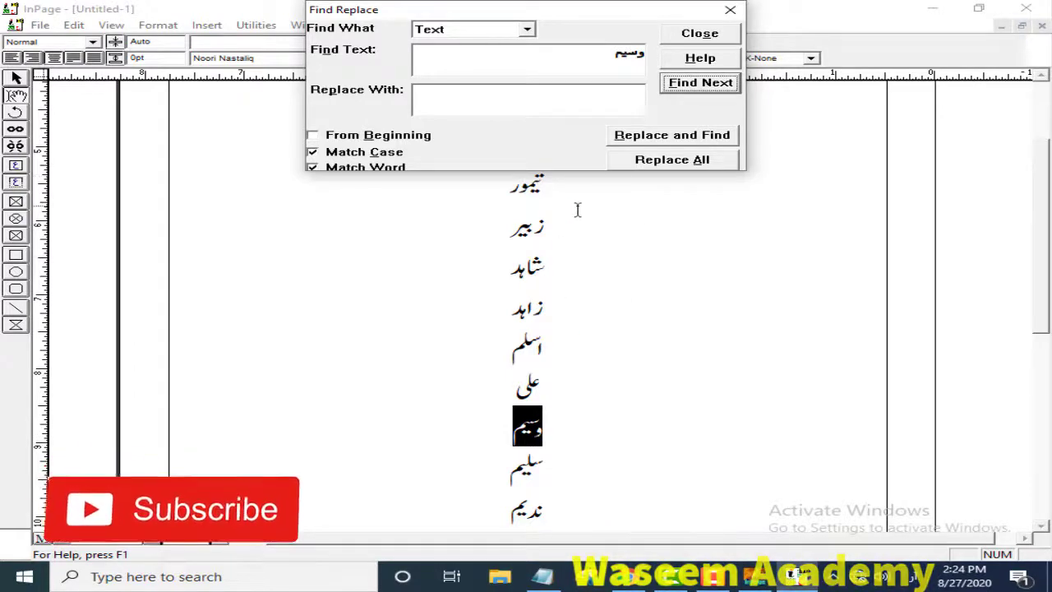
pyautogui.click(698, 33)
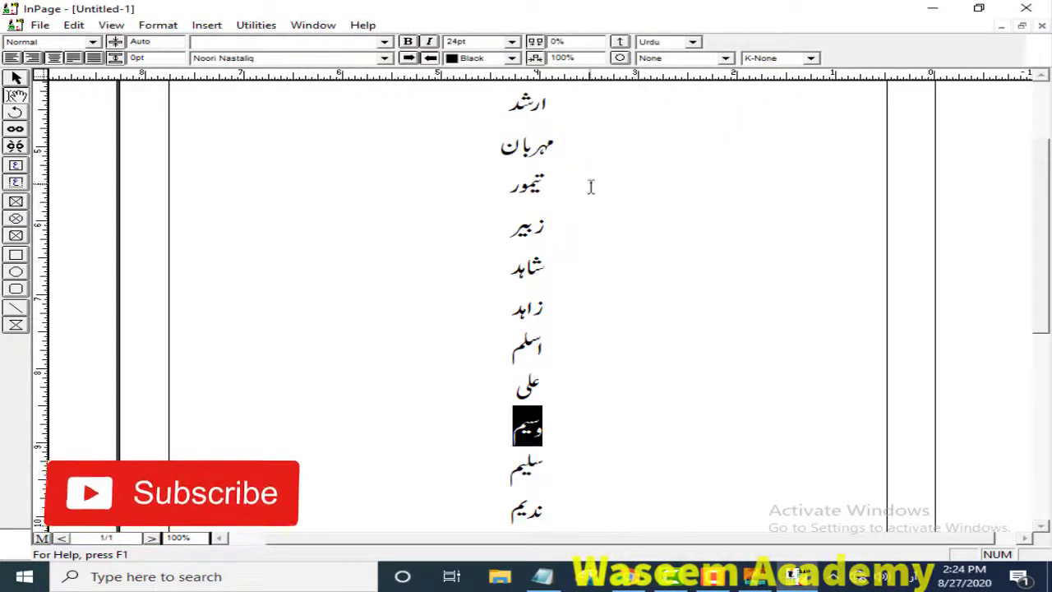
# Highlight the name on the third line and its repeat near the end of the list, and clear the selection.
pyautogui.scroll(5, 1042, 238)
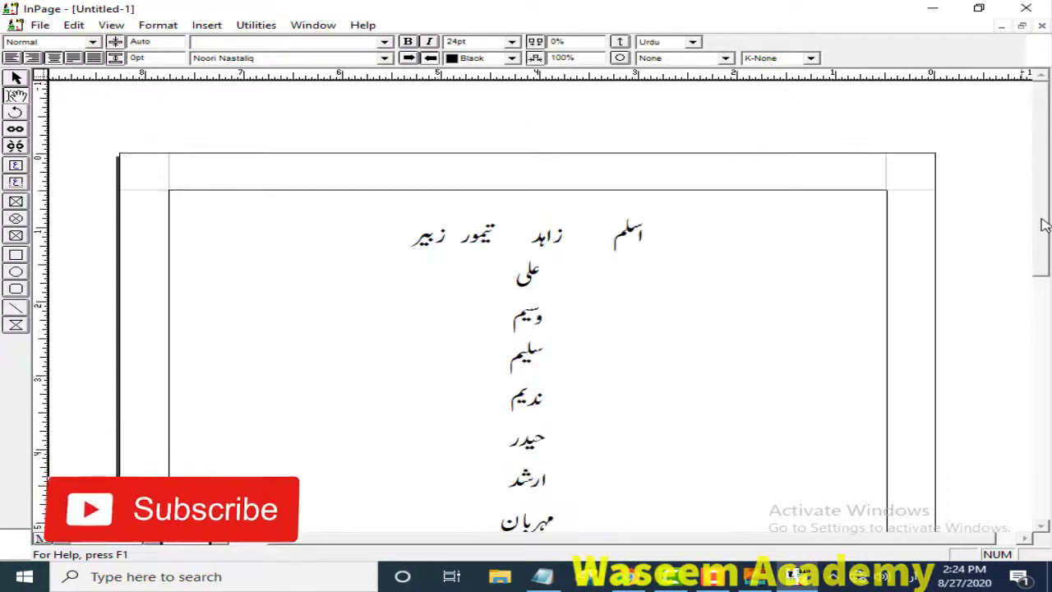
pyautogui.moveTo(497, 330); pyautogui.dragTo(545, 319)
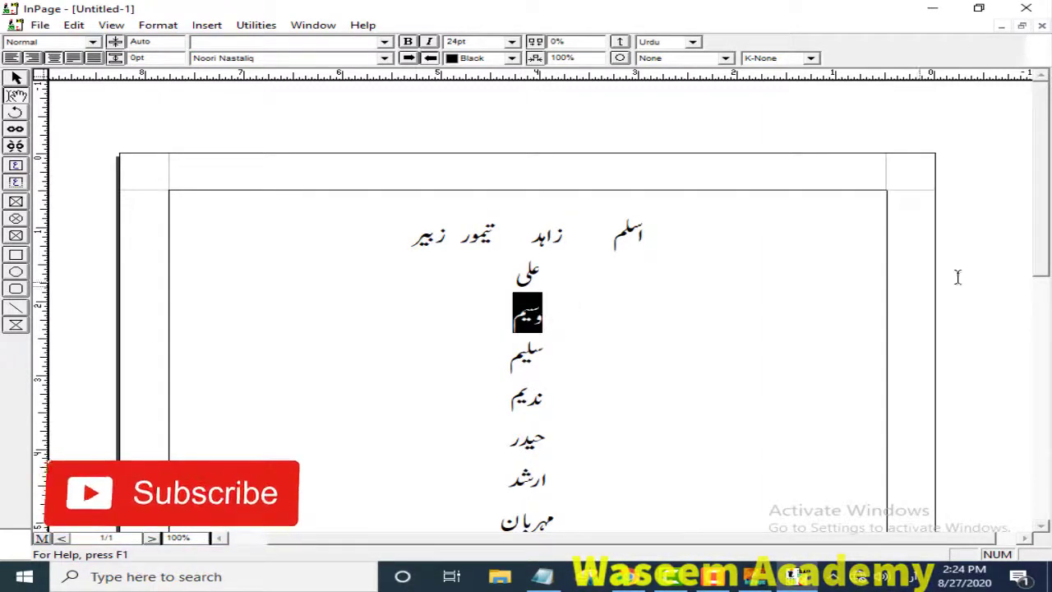
pyautogui.scroll(-5, 1042, 234)
pyautogui.moveTo(510, 421); pyautogui.dragTo(545, 421)
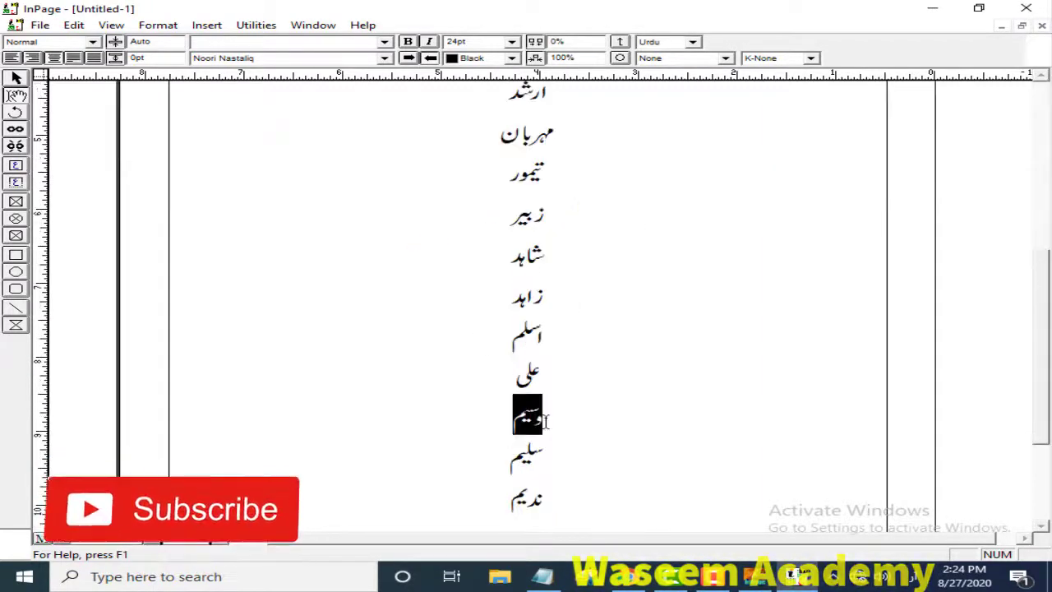
pyautogui.click(586, 390)
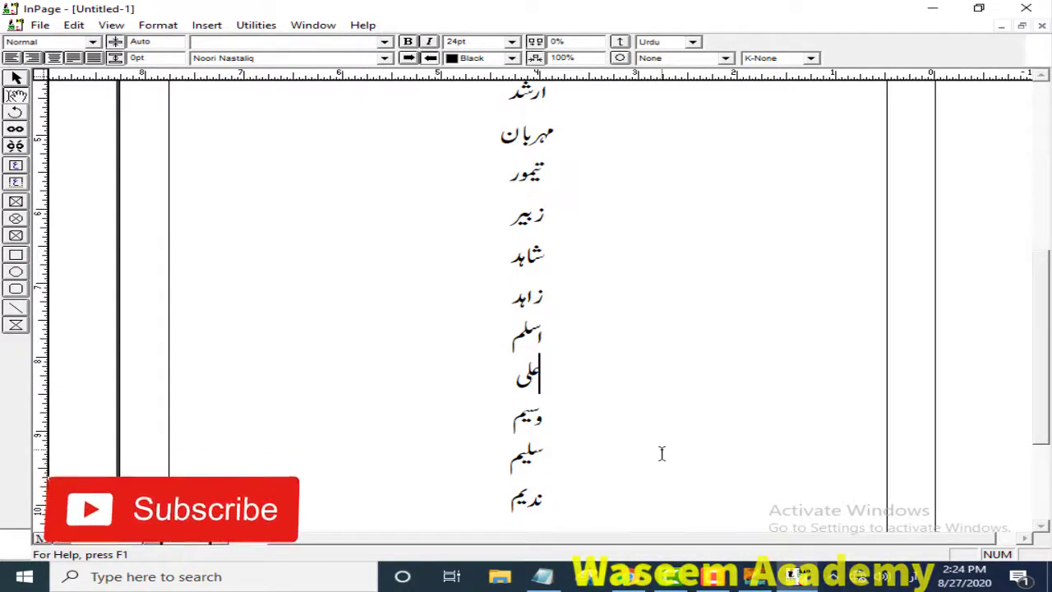
# Search for the third-line name again with Match Case off, using the From Beginning option.
pyautogui.hotkey('ctrl', 'f')
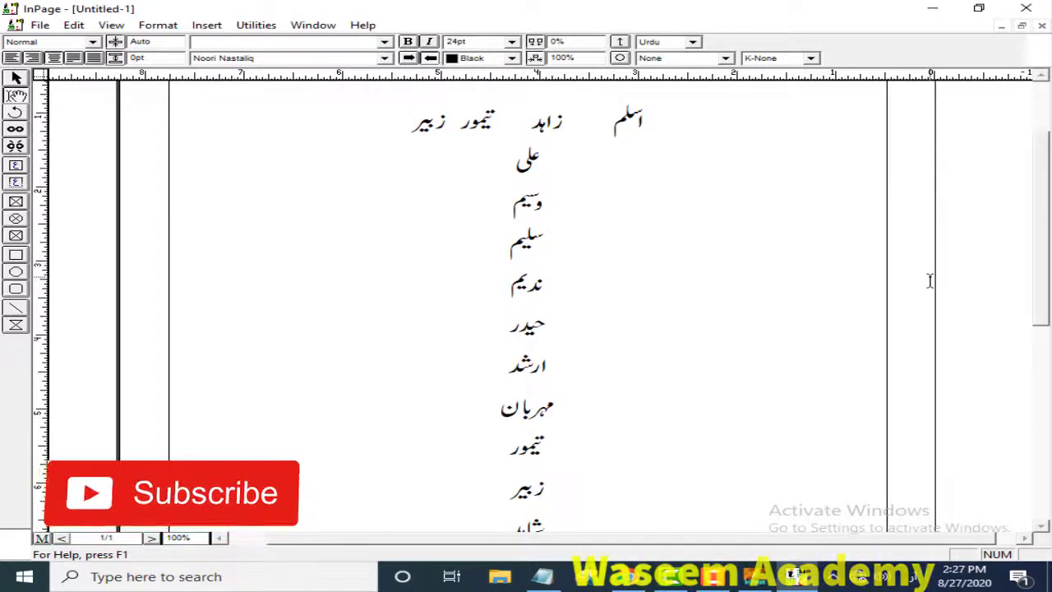
pyautogui.hotkey('ctrl', 'f')
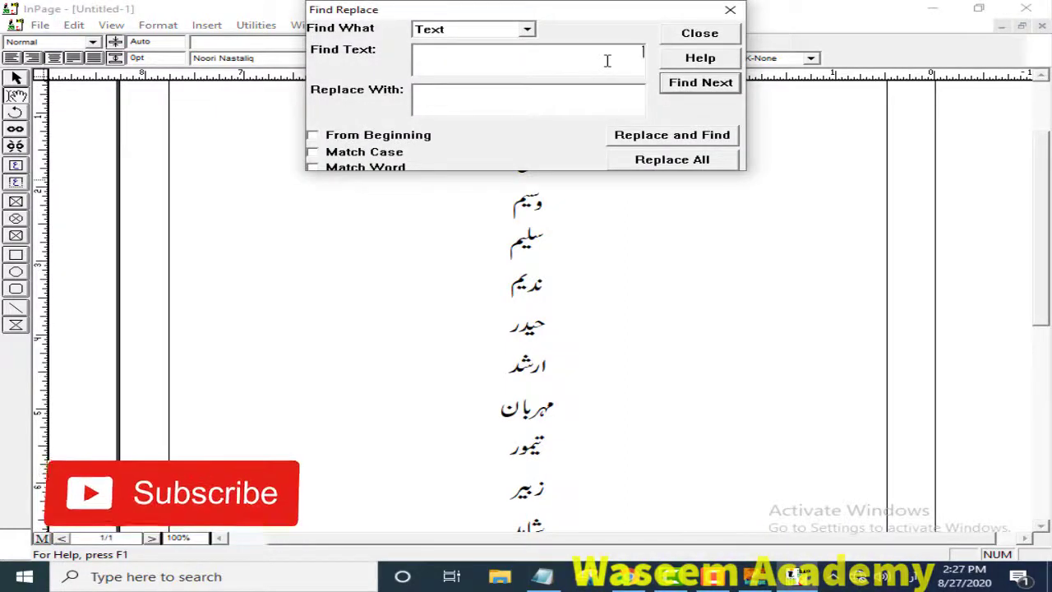
pyautogui.write('وسیم')
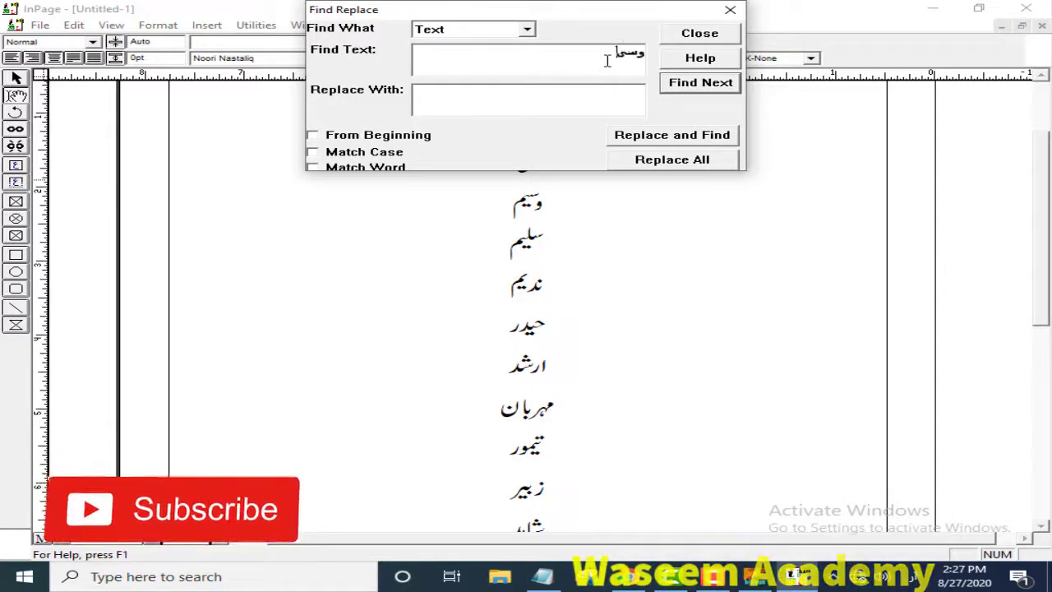
pyautogui.click(698, 84)
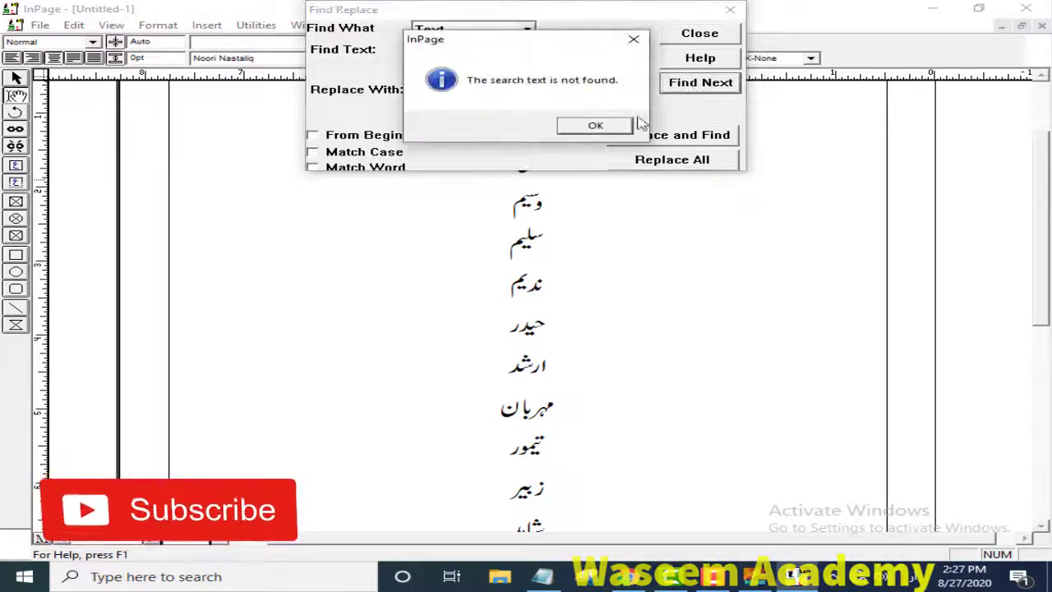
pyautogui.click(596, 126)
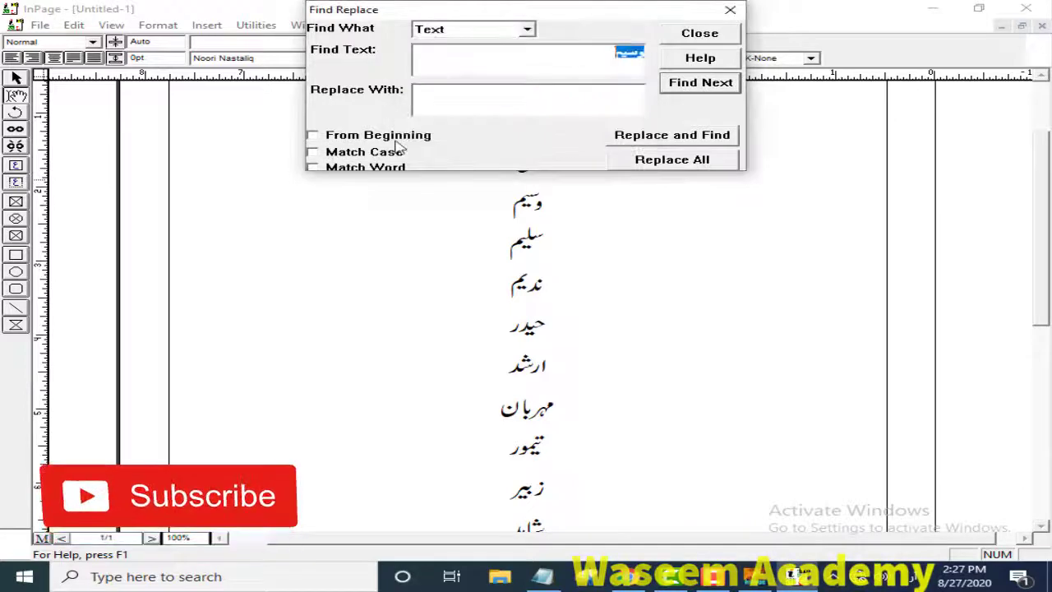
pyautogui.click(315, 137)
pyautogui.click(700, 85)
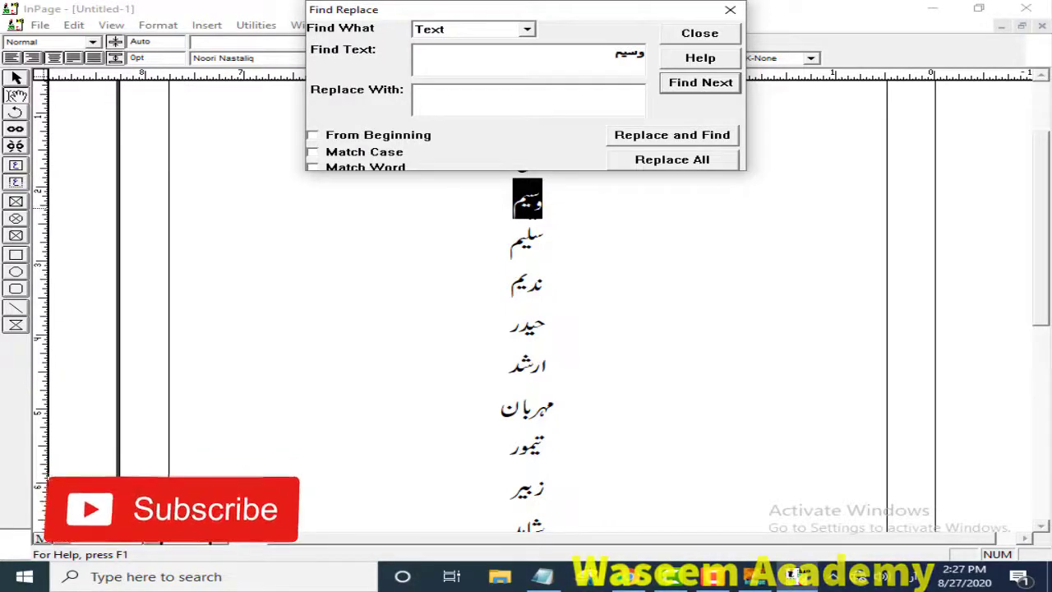
# Replace all further occurrences of the searched name with the sixth-line name, and close Find Replace.
pyautogui.moveTo(599, 19); pyautogui.dragTo(279, 122)
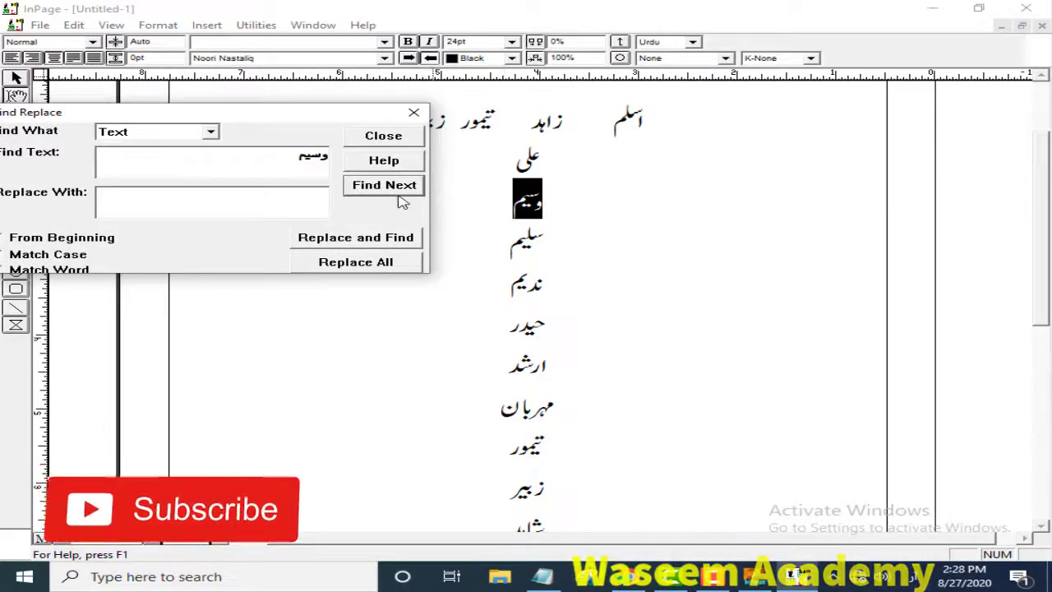
pyautogui.moveTo(279, 119); pyautogui.dragTo(315, 112)
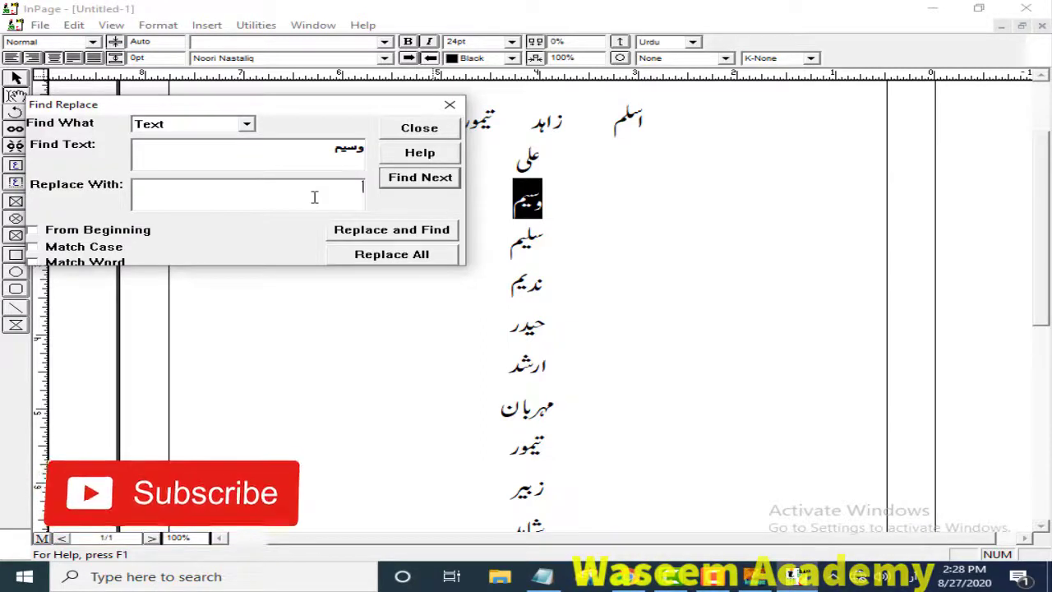
pyautogui.write('حیدر')
pyautogui.click(410, 255)
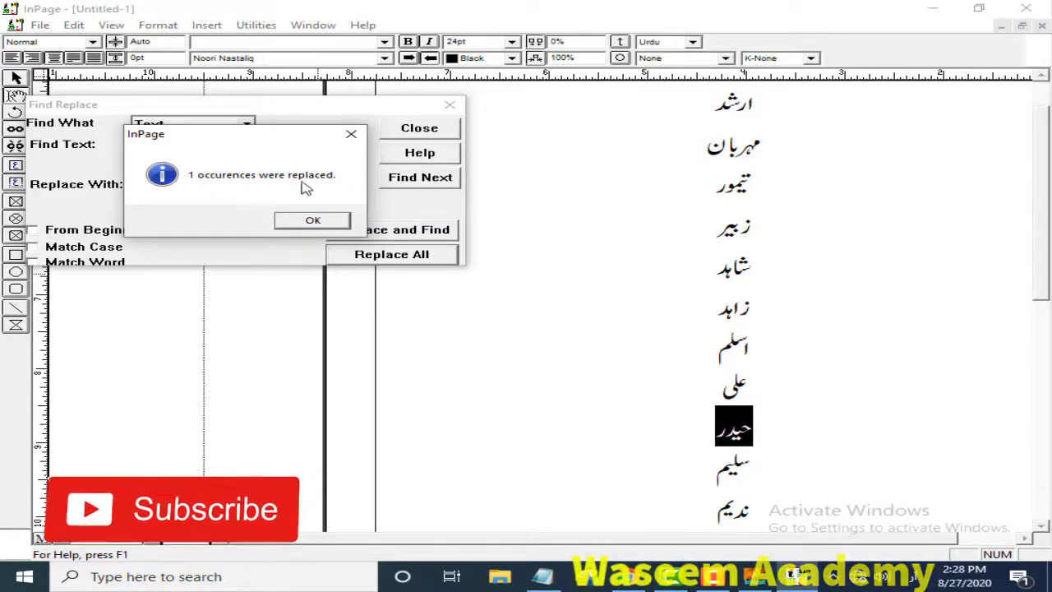
pyautogui.click(319, 225)
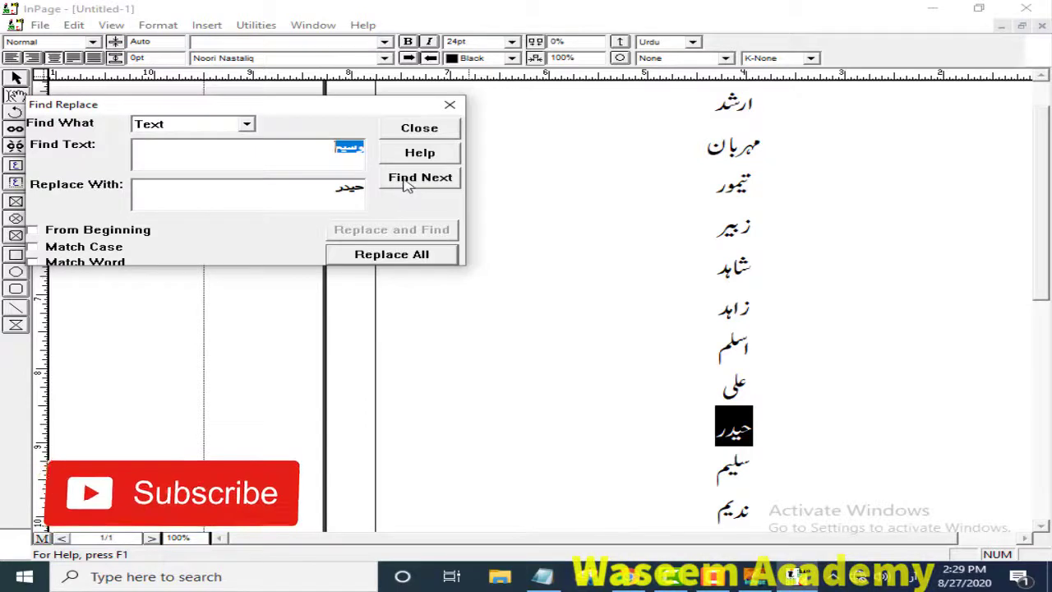
pyautogui.click(433, 130)
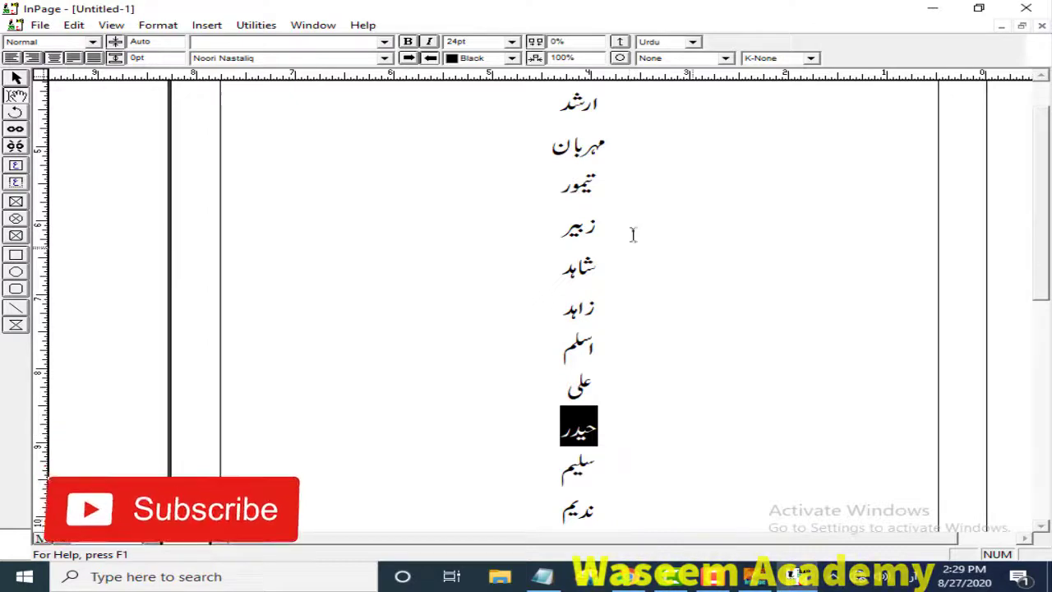
# At 100% zoom, select the whole seventh-line name several times and select all the text, clearing the selection each time.
pyautogui.hotkey('ctrl', '0')
pyautogui.hotkey('ctrl', '1')
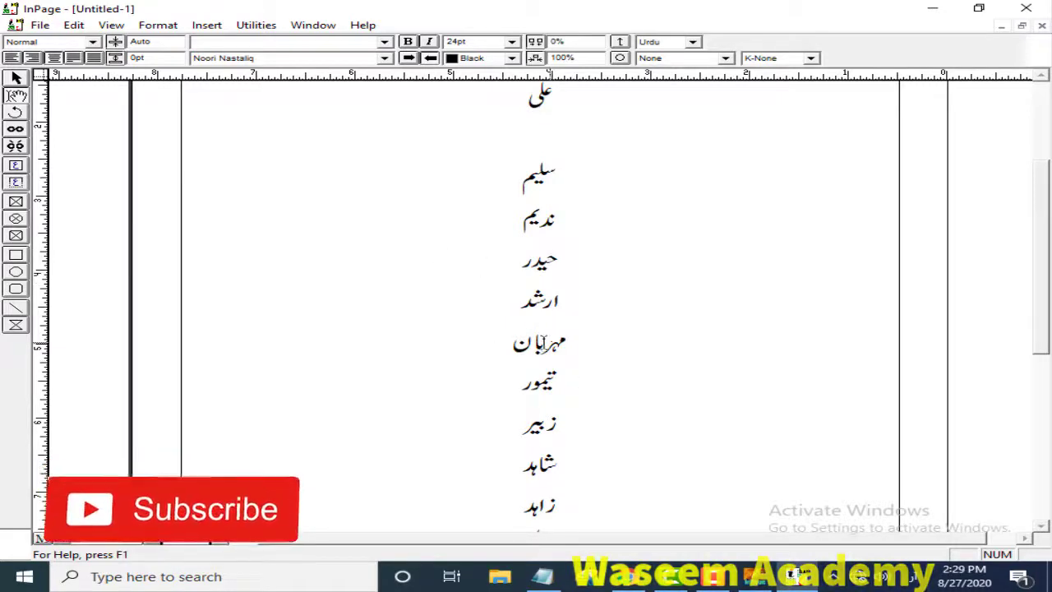
pyautogui.doubleClick(539, 301)
pyautogui.click(595, 309)
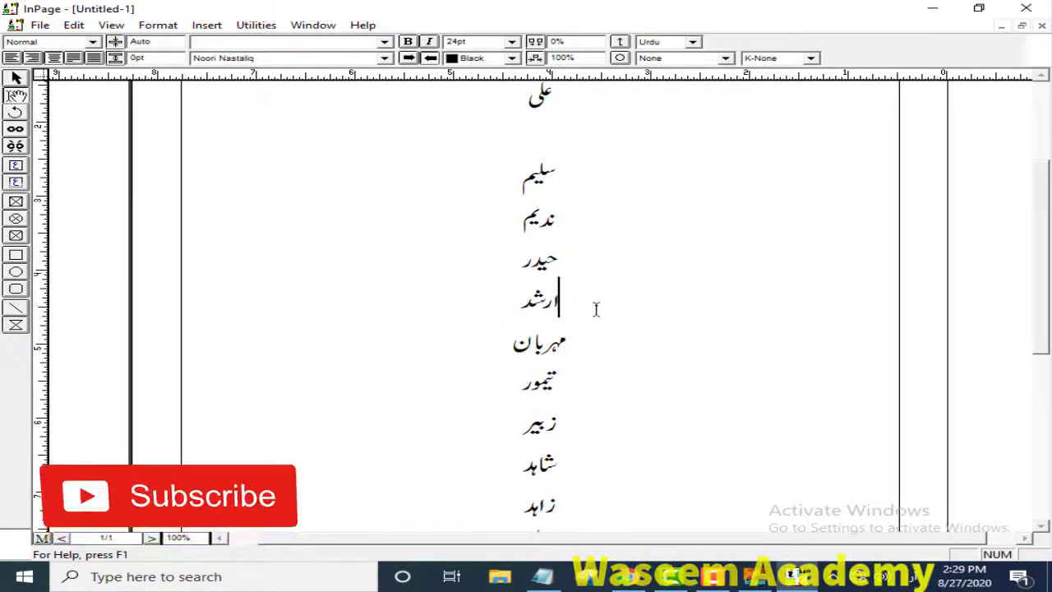
pyautogui.doubleClick(526, 296)
pyautogui.click(526, 297)
pyautogui.doubleClick(530, 300)
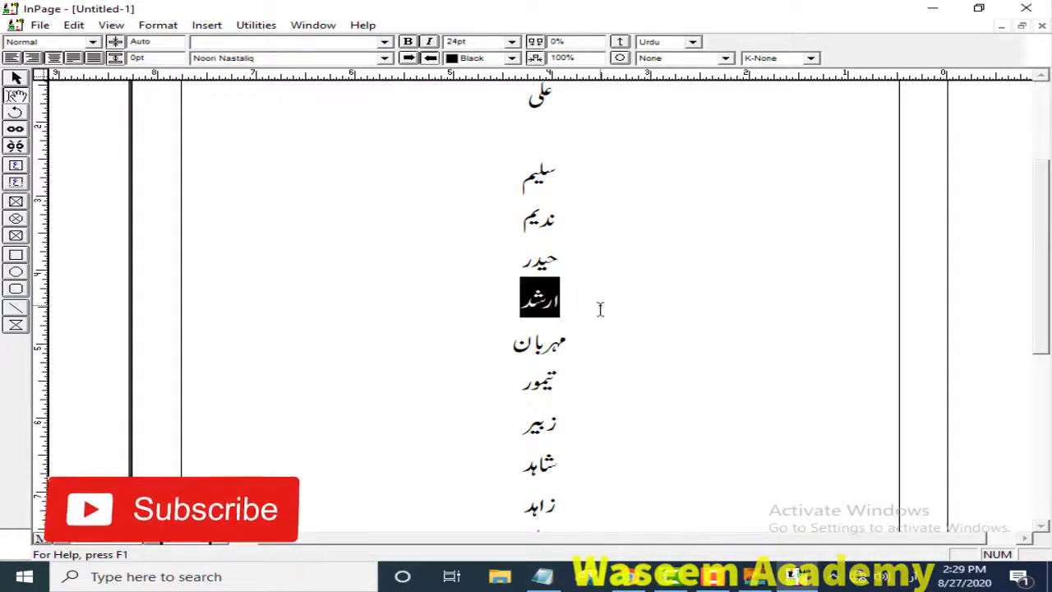
pyautogui.click(532, 303)
pyautogui.doubleClick(532, 301)
pyautogui.click(614, 310)
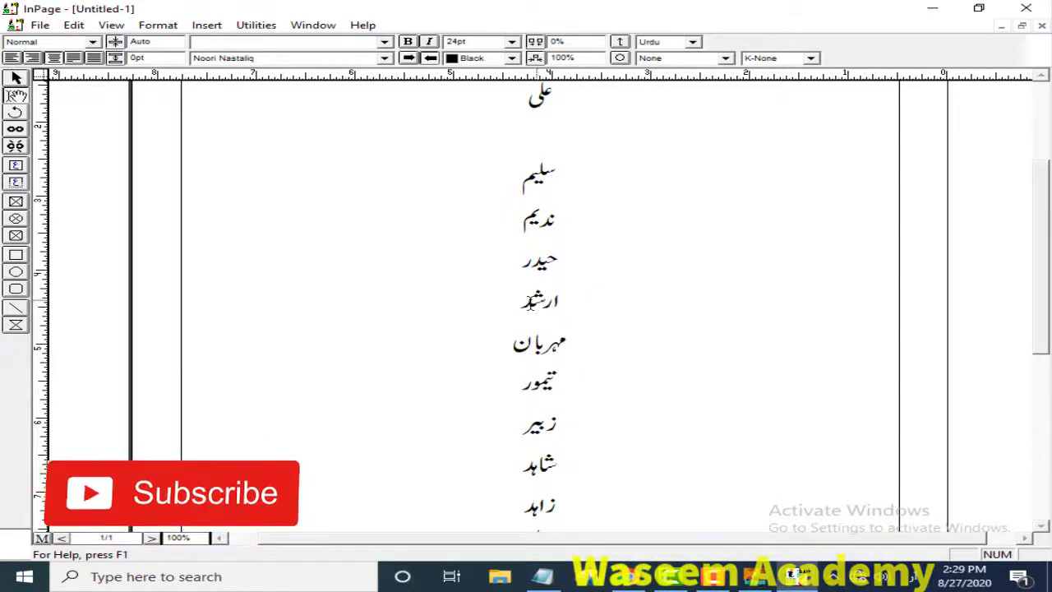
pyautogui.doubleClick(531, 302)
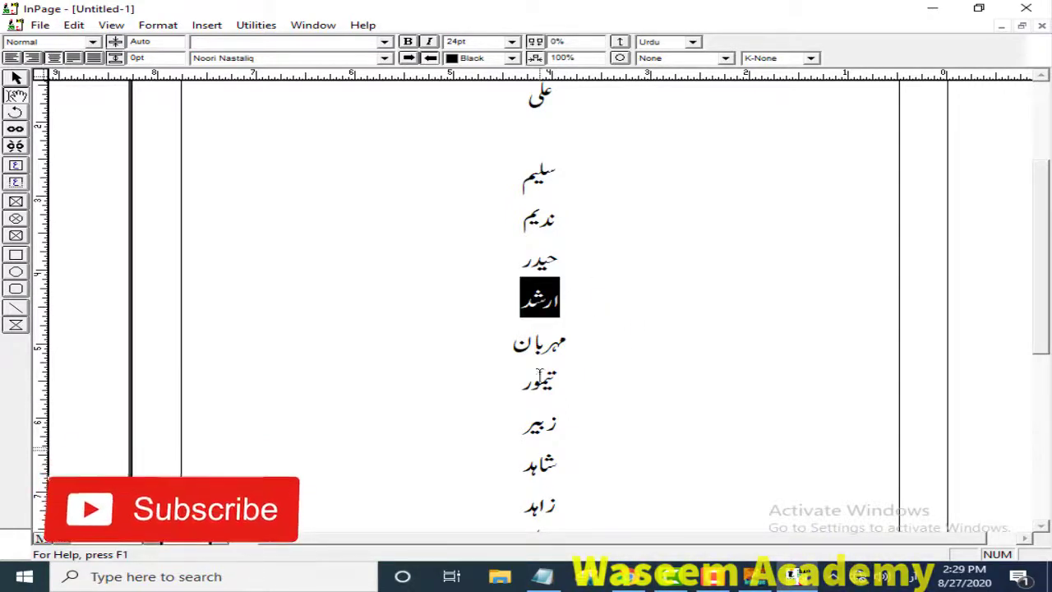
pyautogui.click(574, 386)
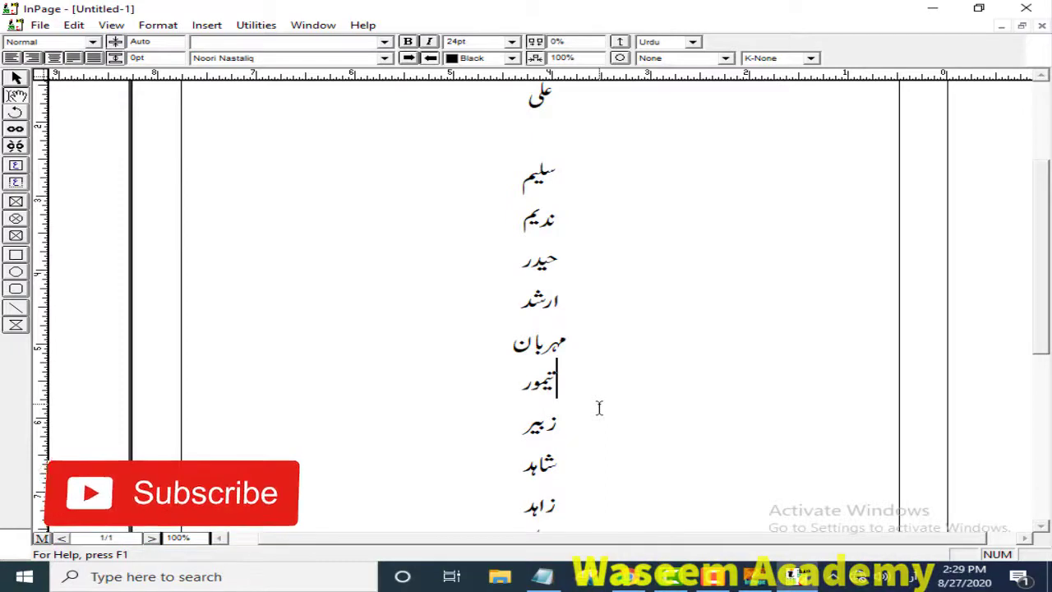
pyautogui.hotkey('ctrl', 'a')
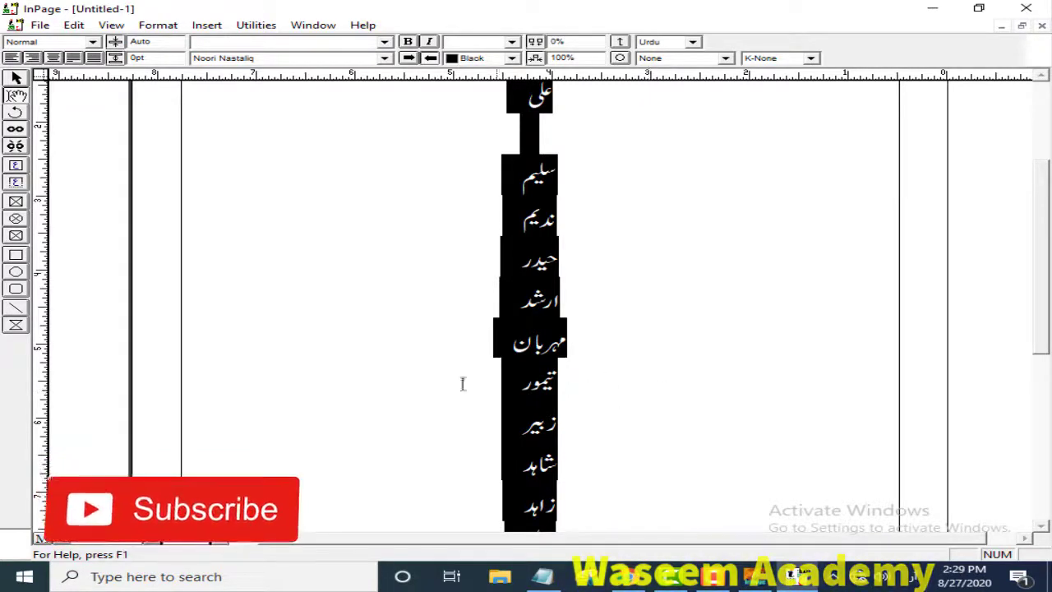
pyautogui.click(615, 376)
# Copy the eighth-line name and paste a second copy on the same line, spaced apart from the original.
pyautogui.moveTo(516, 343); pyautogui.dragTo(568, 343)
pyautogui.hotkey('ctrl', 'c')
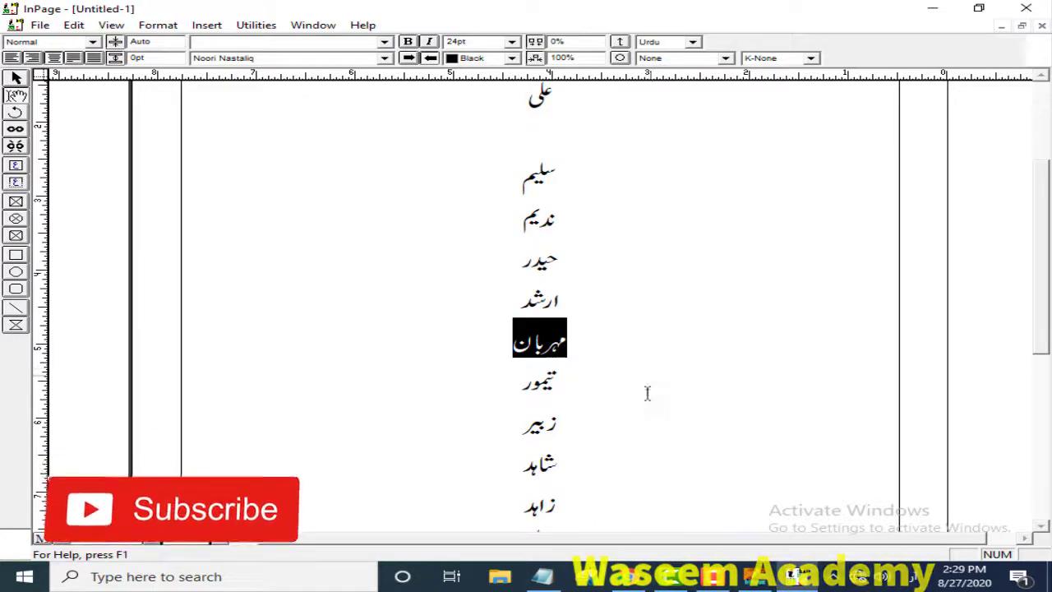
pyautogui.click(497, 352)
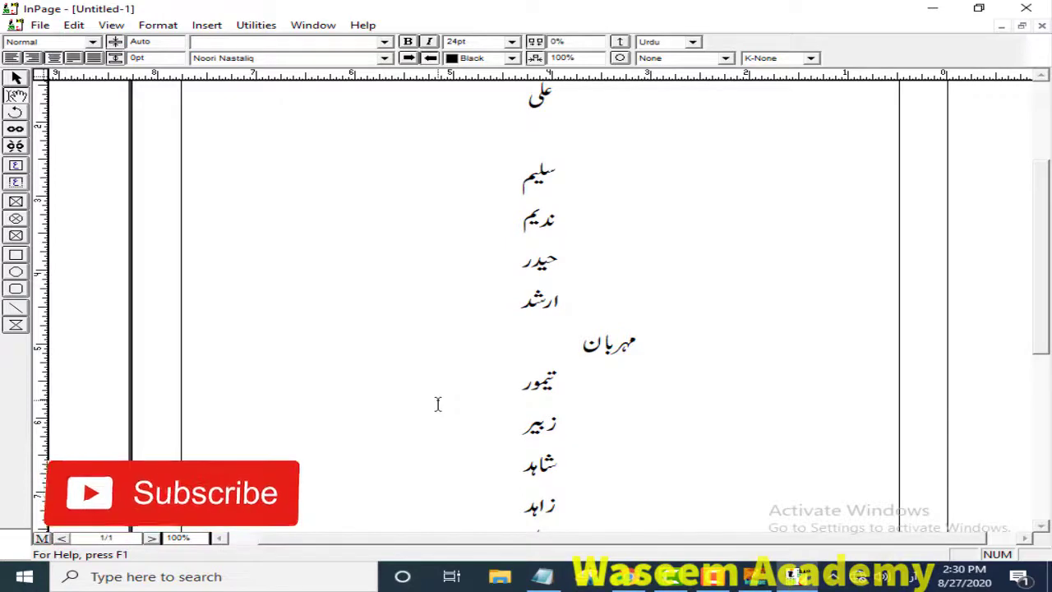
pyautogui.hotkey('ctrl', 'v')
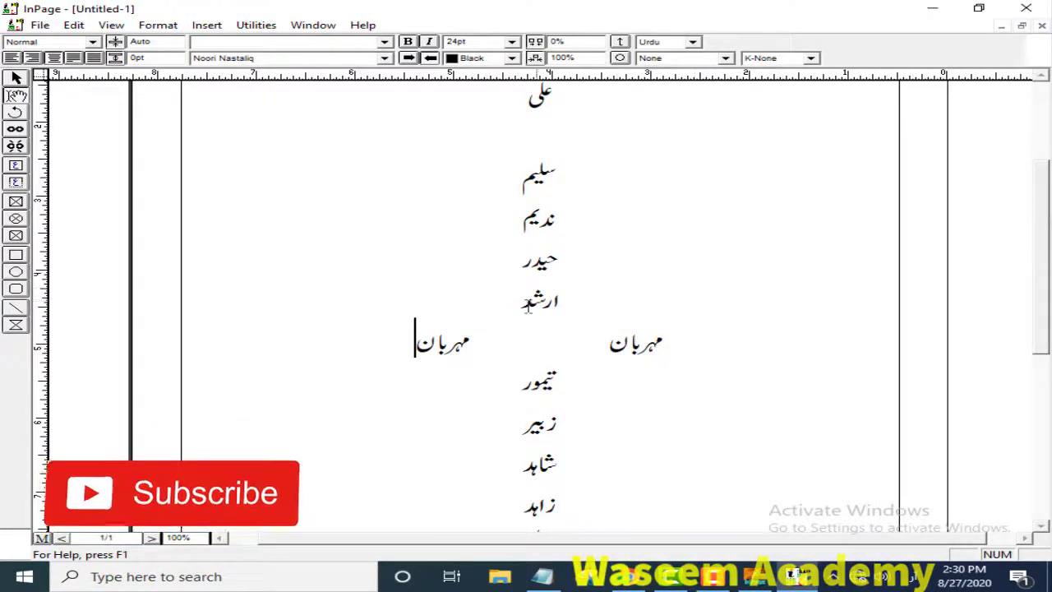
# Remove the seventh-line name, insert two line breaks in its place, and enter the same name again on the new line.
pyautogui.moveTo(521, 302); pyautogui.dragTo(563, 304)
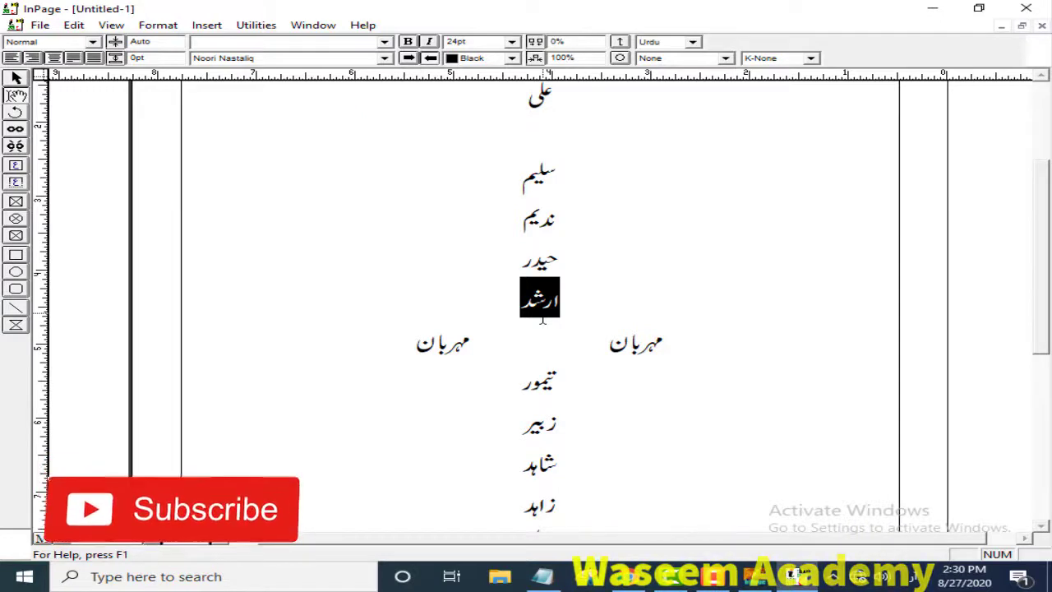
pyautogui.press('Delete')
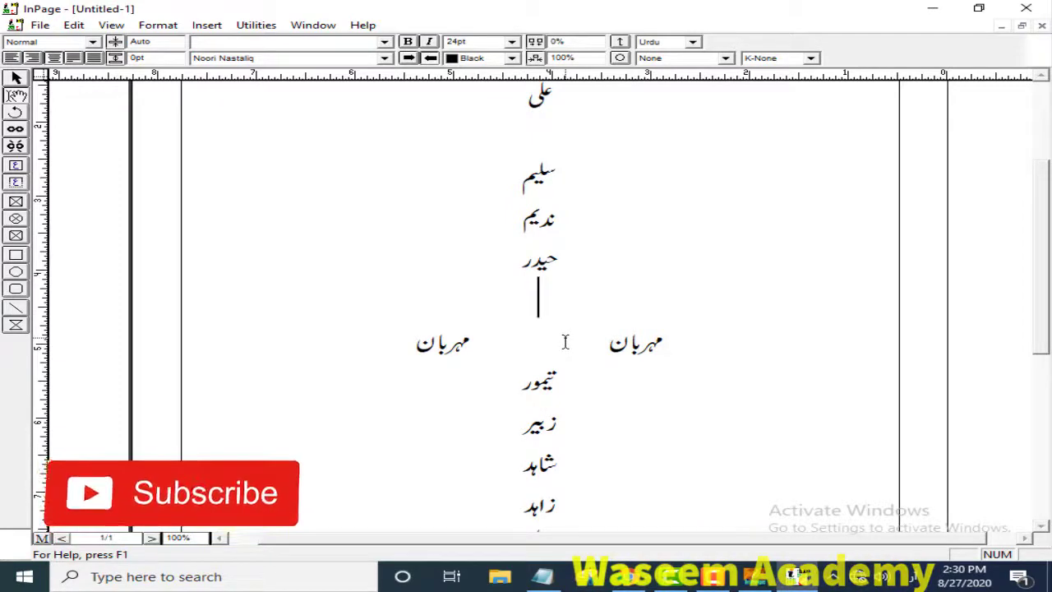
pyautogui.press('Return')
pyautogui.press('Return')
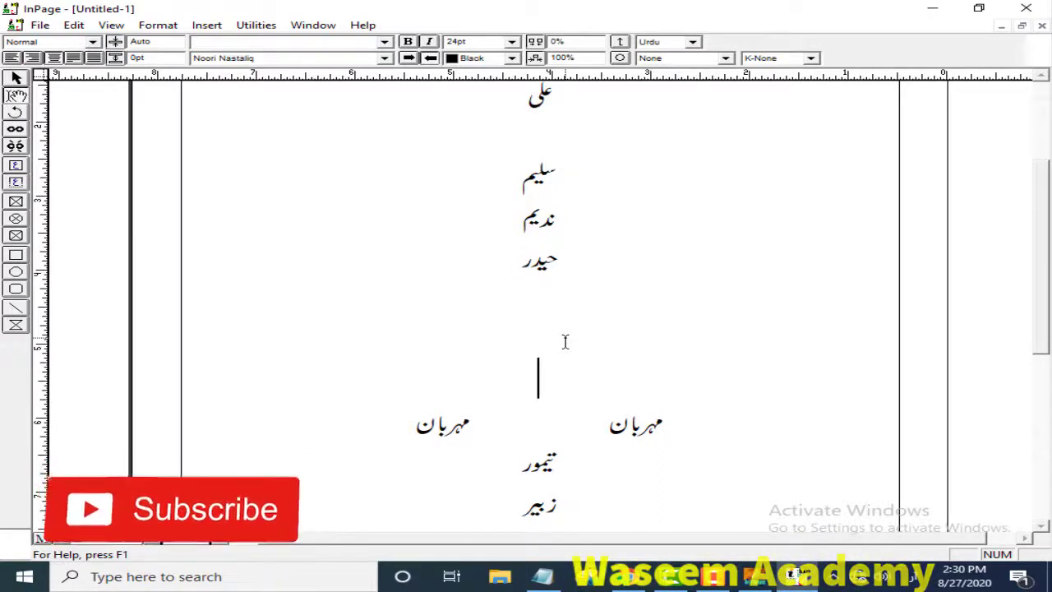
pyautogui.write('ارشد')
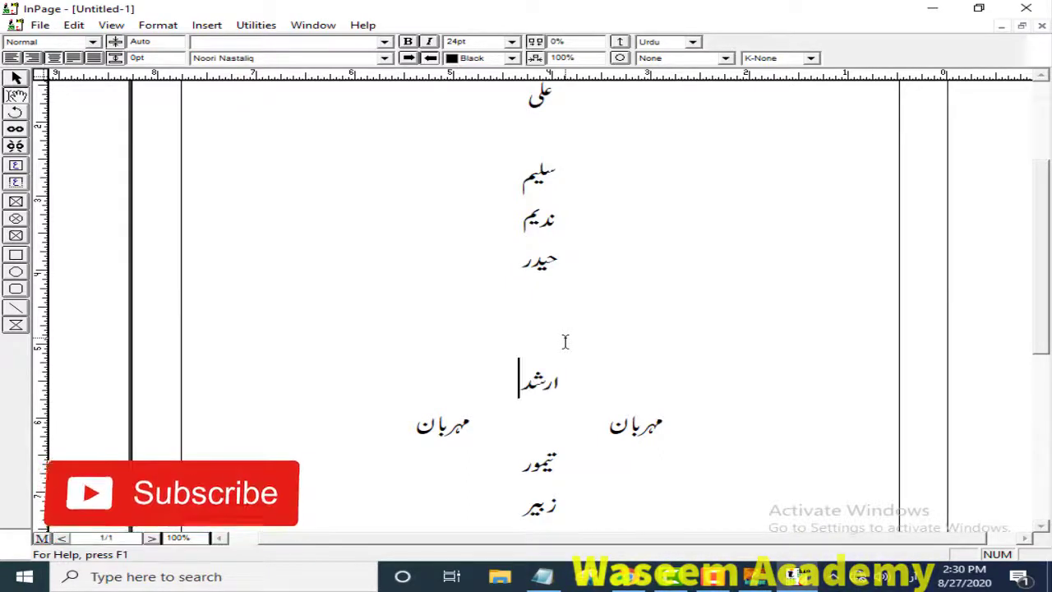